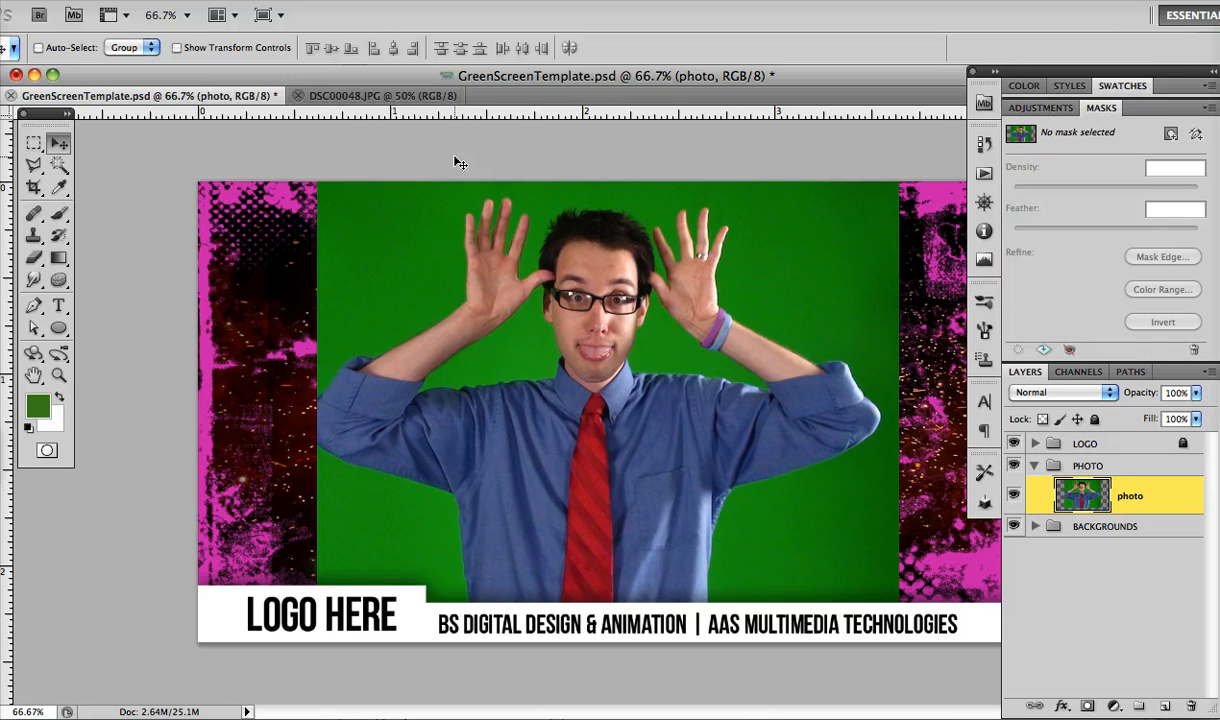
Select the photo layer inside the PHOTO layer group
left_click(1092, 467)
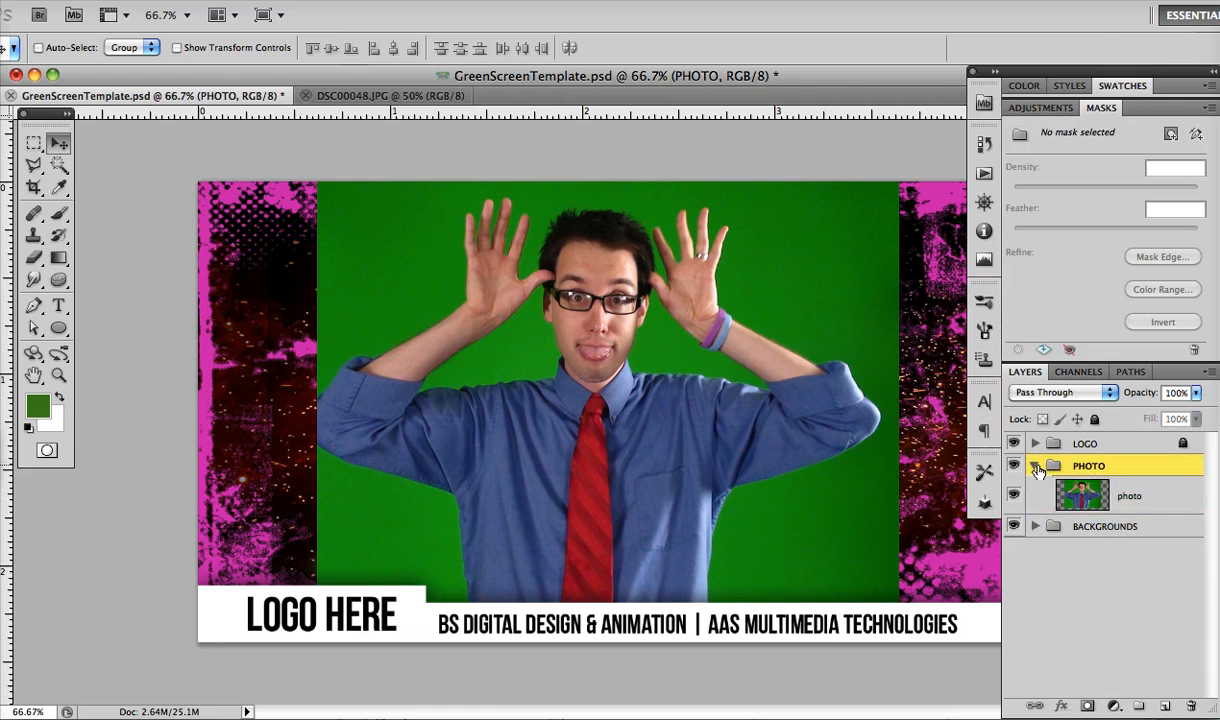
left_click(1034, 465)
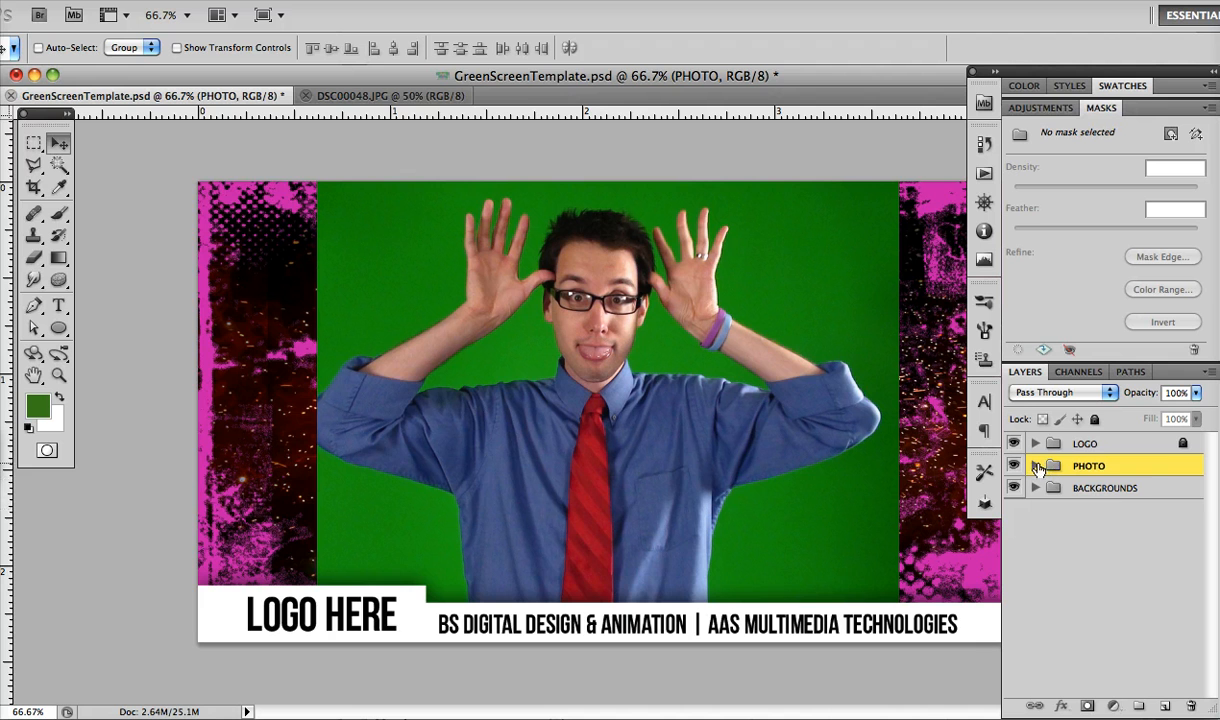
left_click(1035, 465)
left_click(1092, 500)
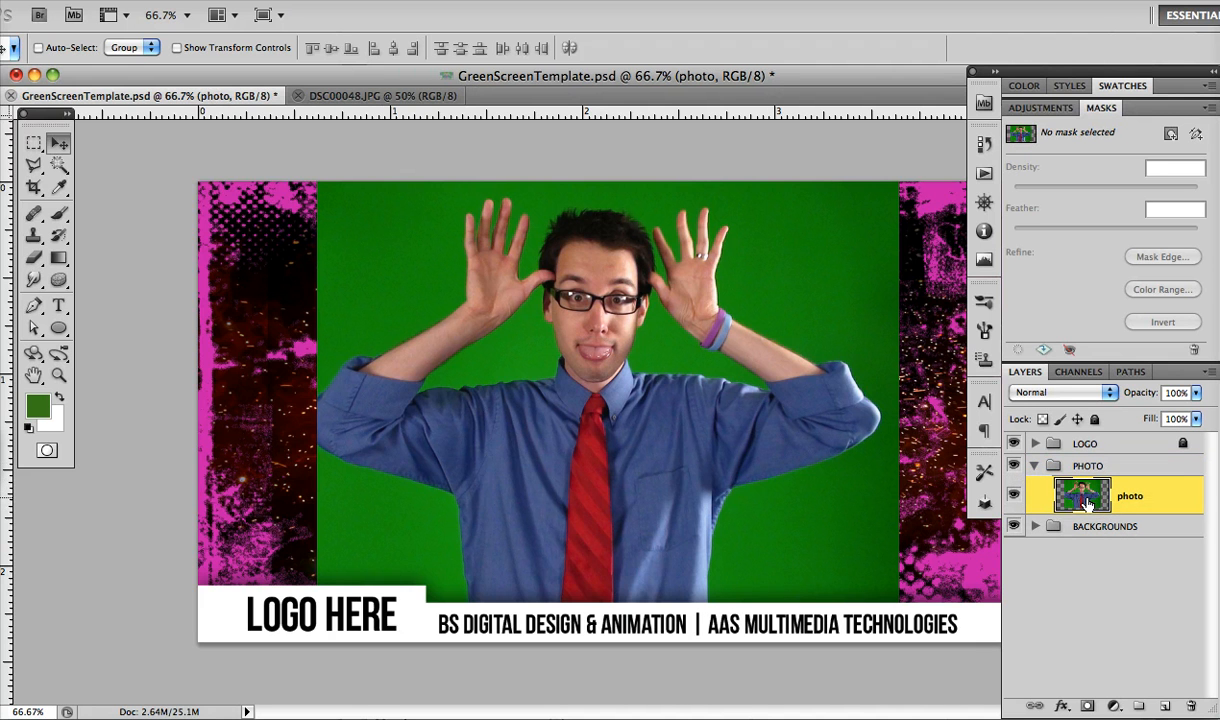
Select all the green background areas around the man with the Magic Wand at tolerance 65 and Contiguous on
left_click(58, 165)
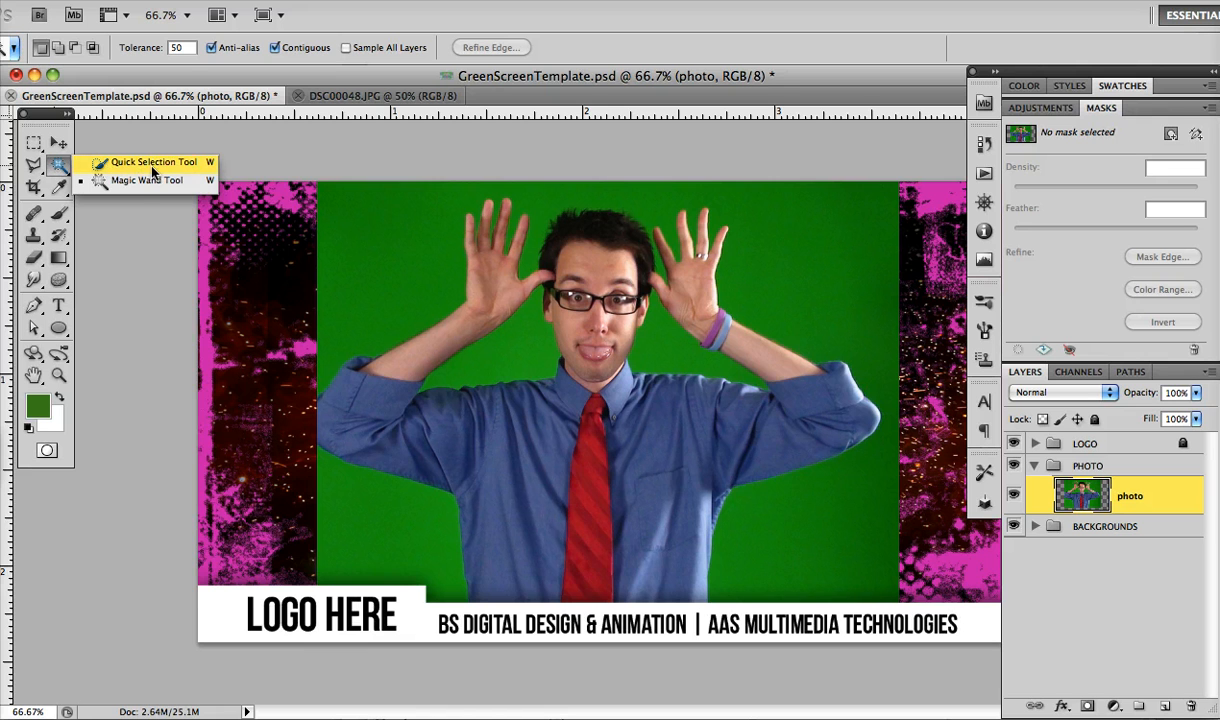
left_click(148, 181)
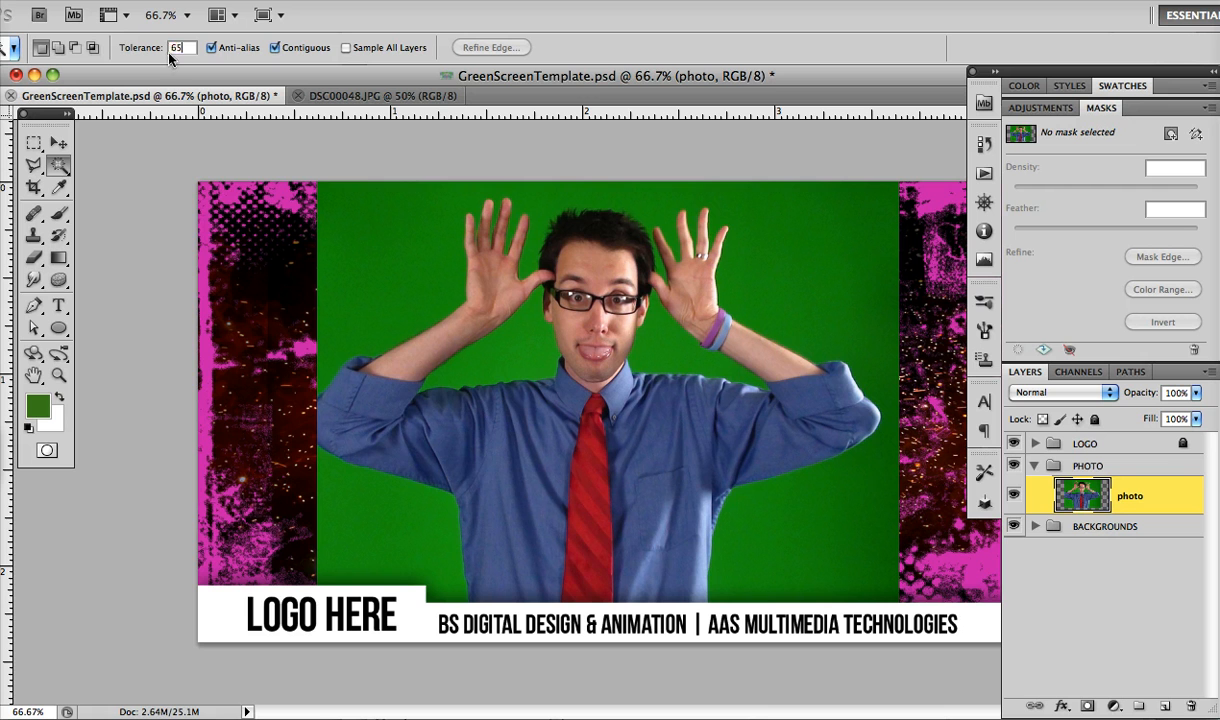
left_click(169, 55)
type("65")
left_click(274, 47)
left_click(274, 47)
left_click(407, 237)
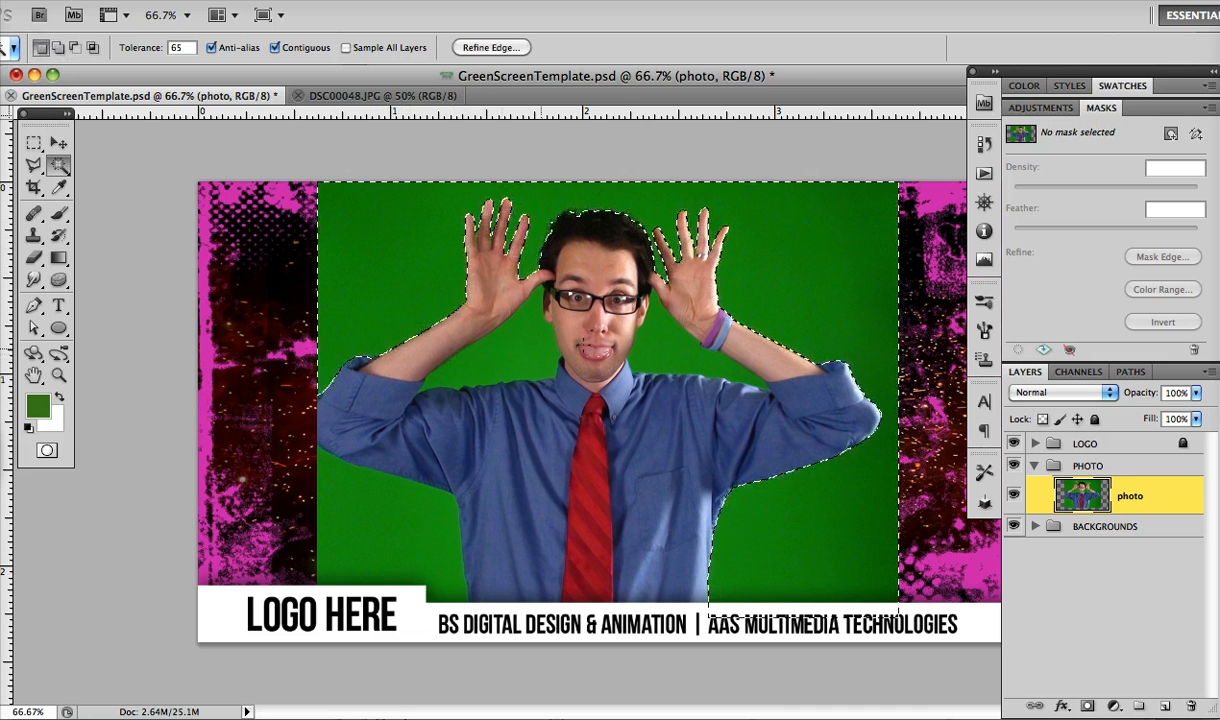
left_click(518, 346, "shift")
left_click(396, 505, "shift")
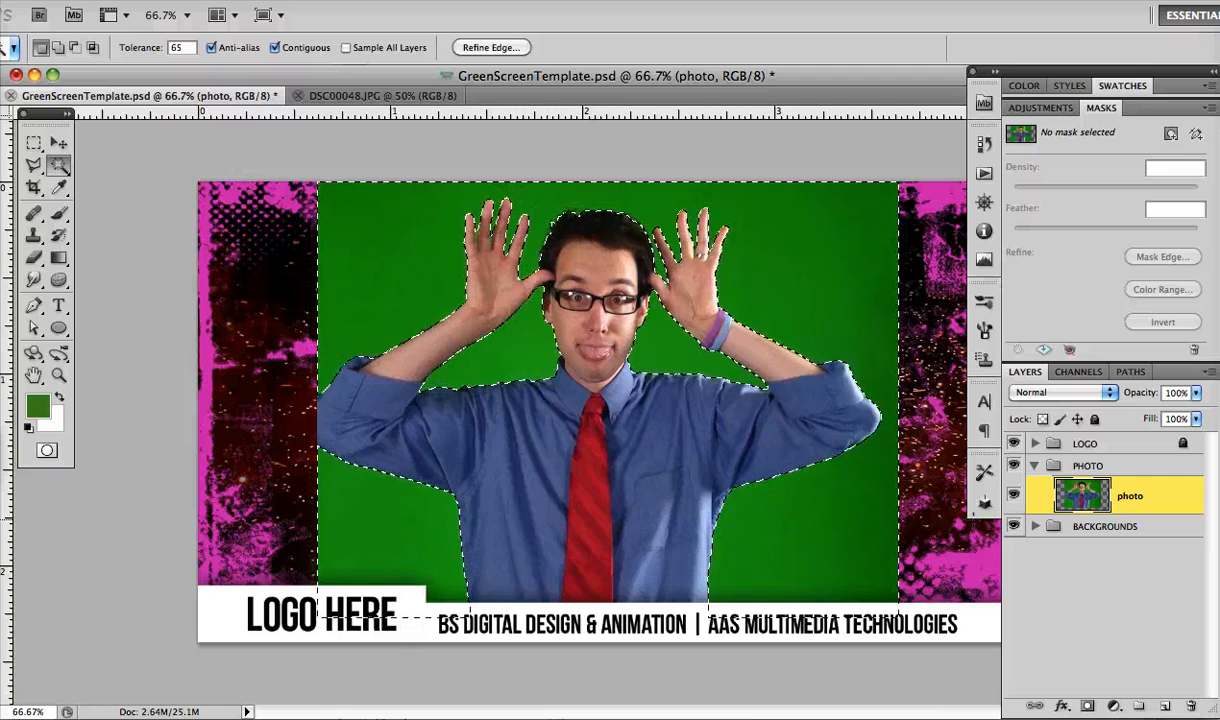
Add a pixel mask to the photo layer from the selection and invert it so the green background is hidden
key("super+plus")
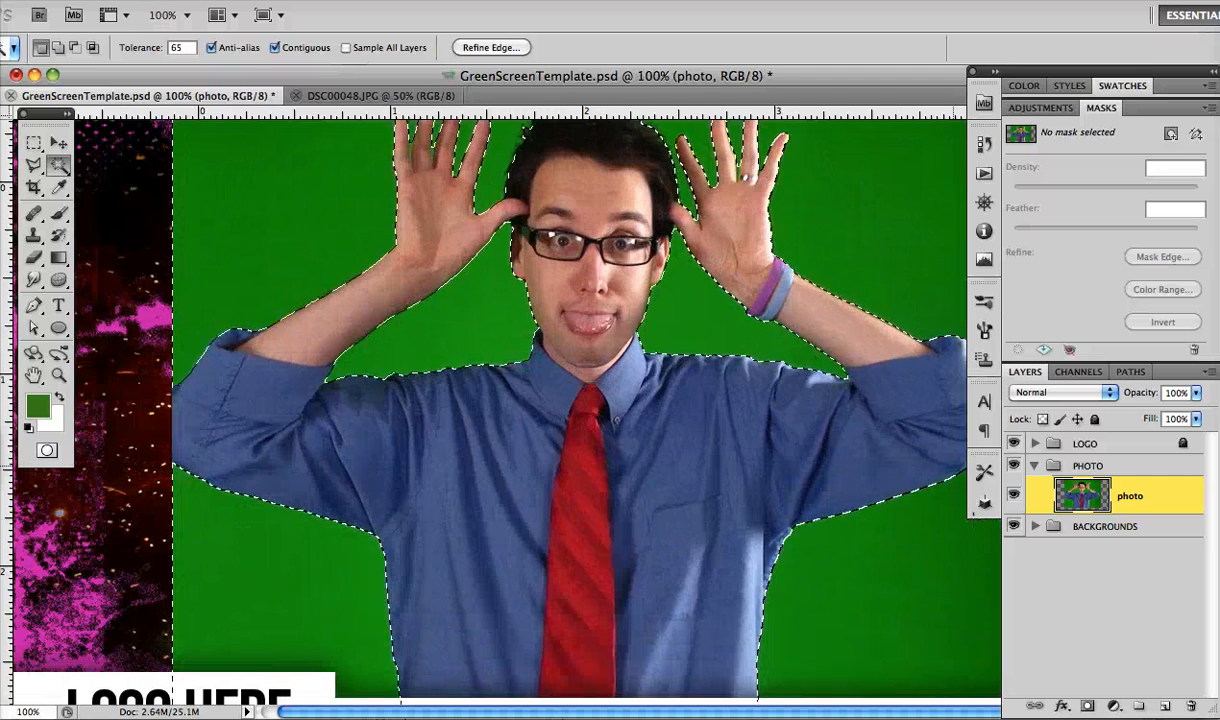
scroll(797, 399, "up", 3)
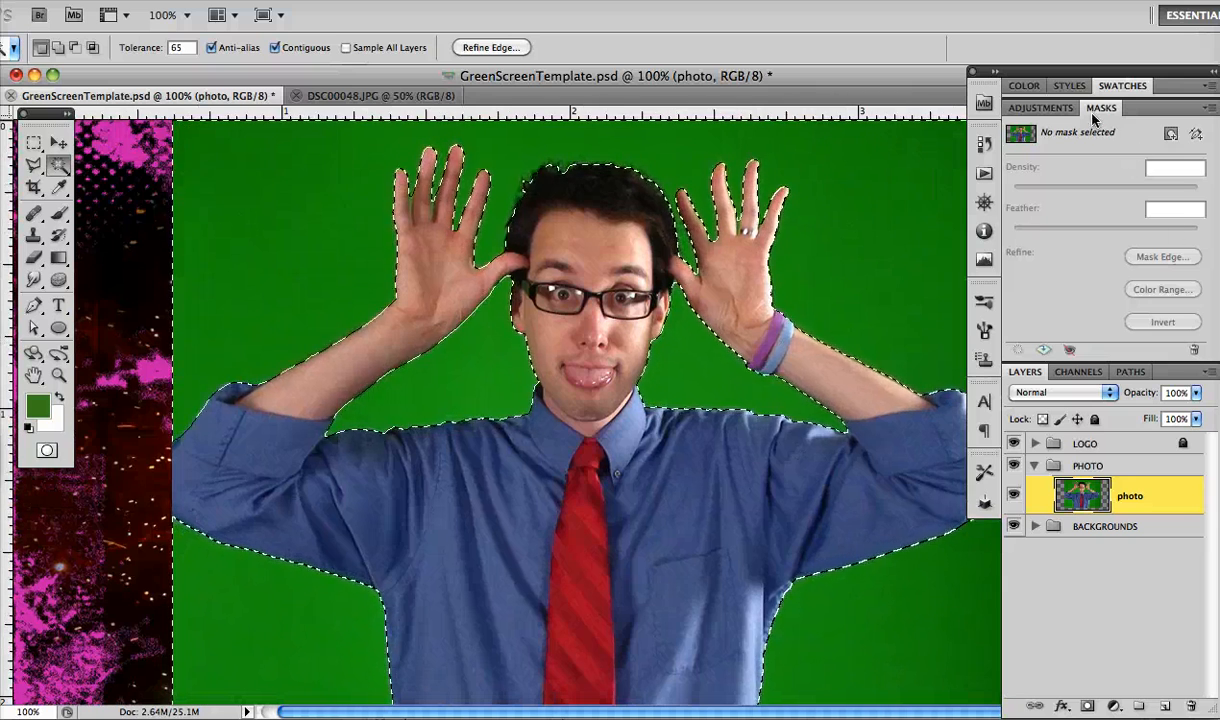
left_click(1040, 107)
left_click(1097, 108)
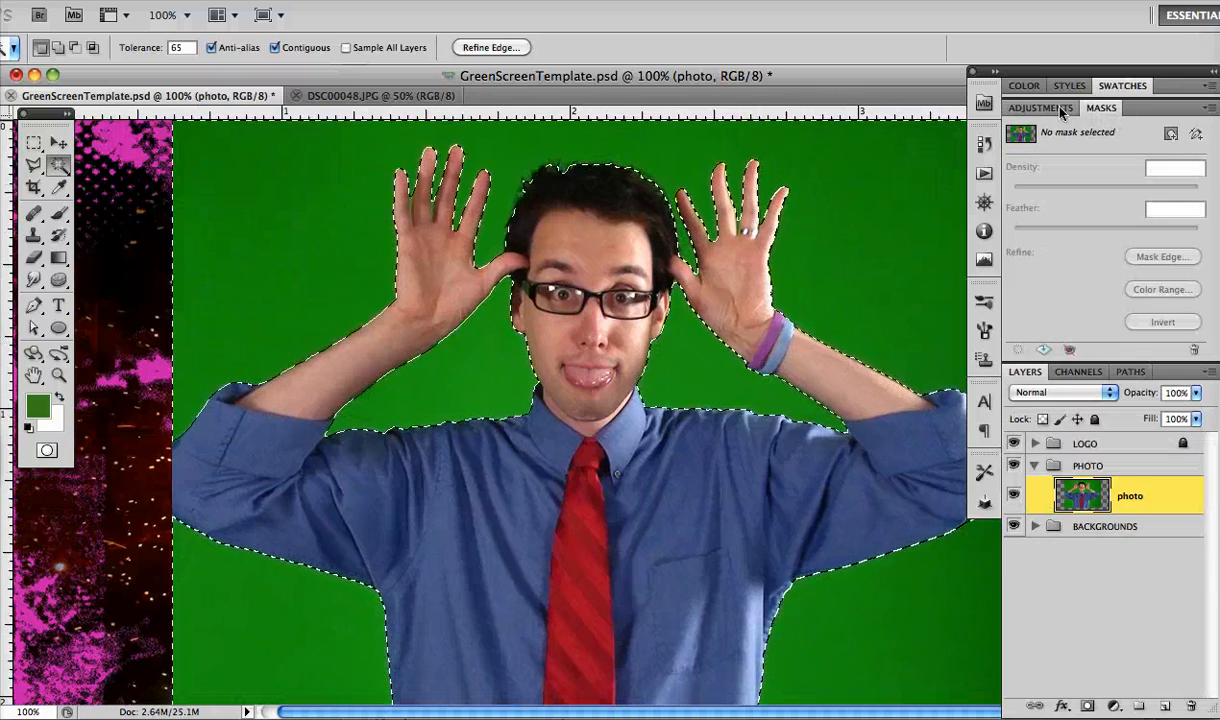
left_click(1171, 135)
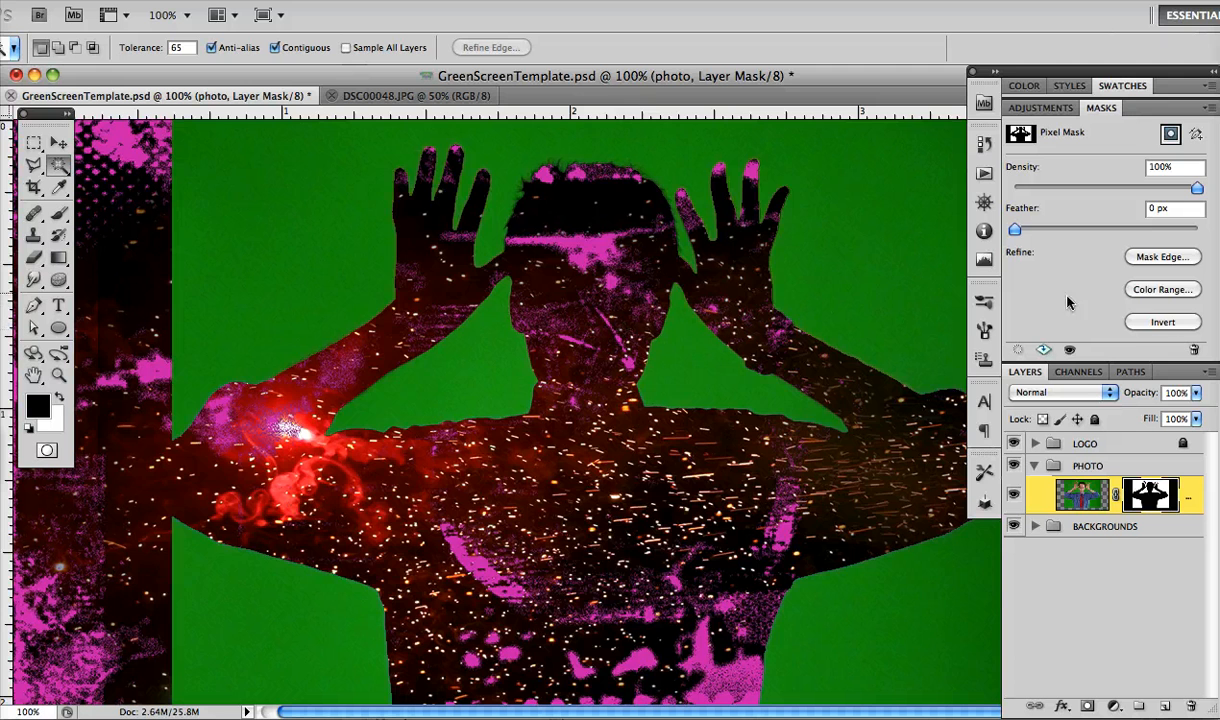
left_click(1126, 323)
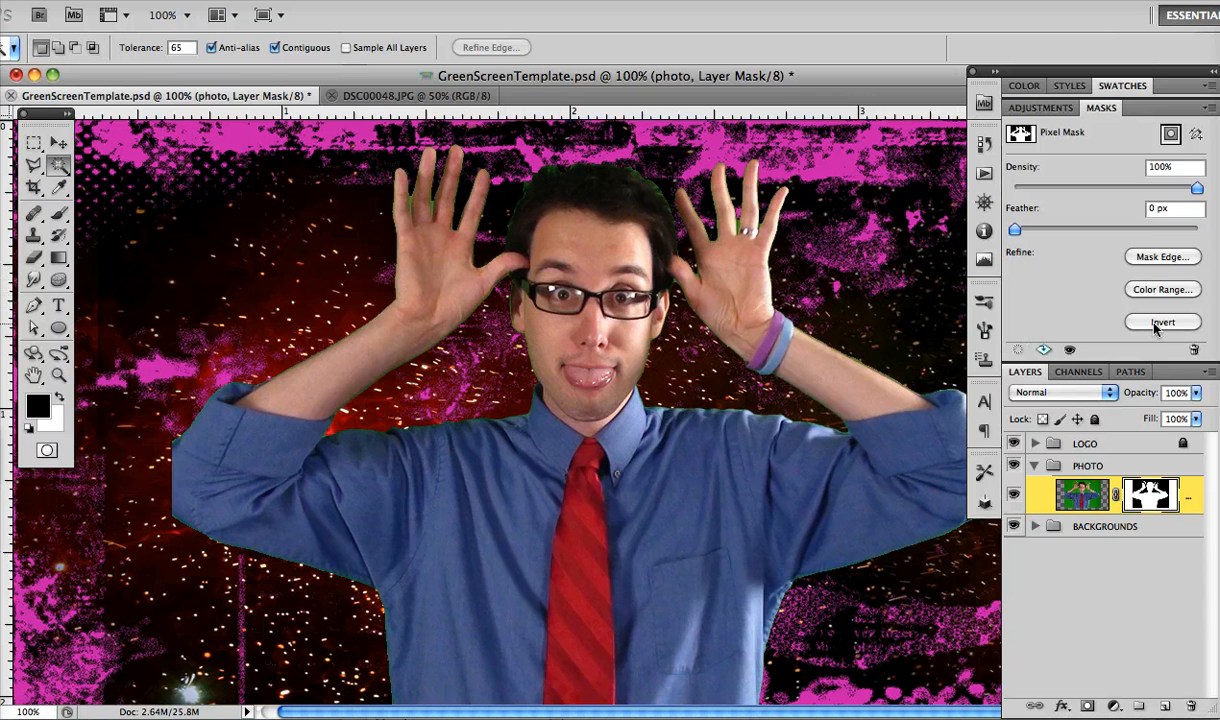
Refine the mask edge with Smooth 4, Feather 0.5 px, Contrast 19% and Shift Edge -96%, and apply the mask to the photo layer
left_click(1166, 258)
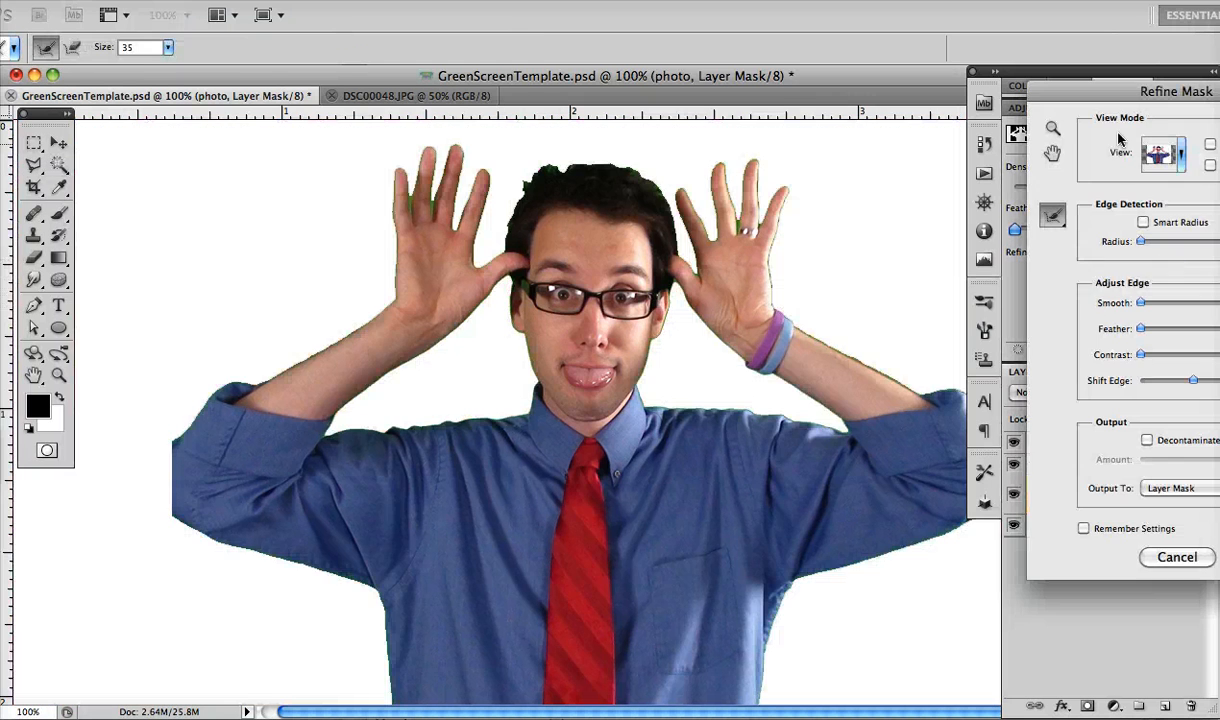
left_click_drag(1056, 92, 886, 128)
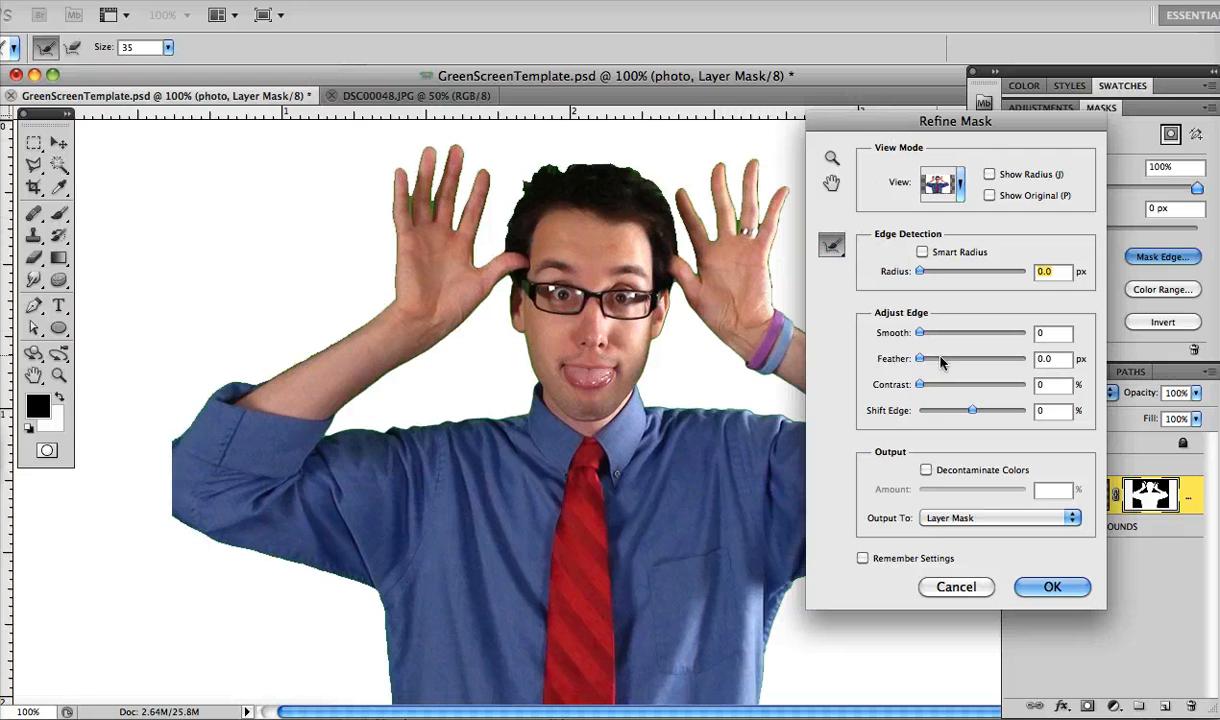
left_click(971, 410)
left_click_drag(971, 412, 943, 414)
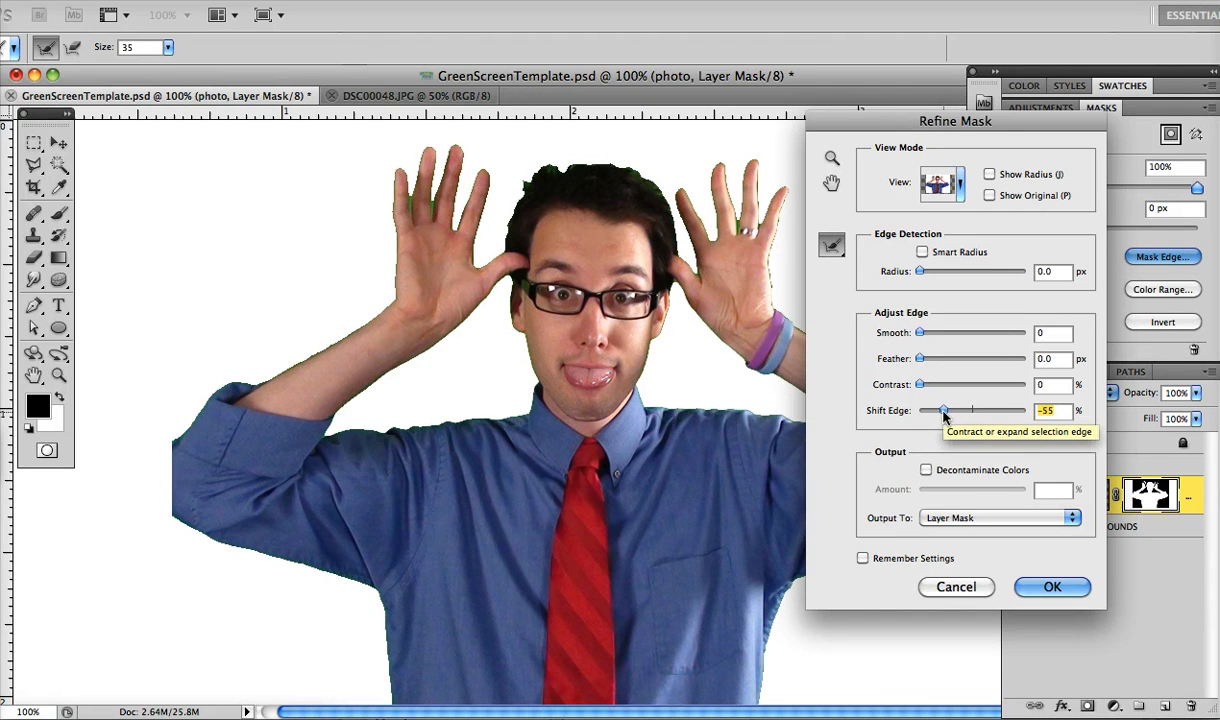
left_click_drag(945, 413, 940, 413)
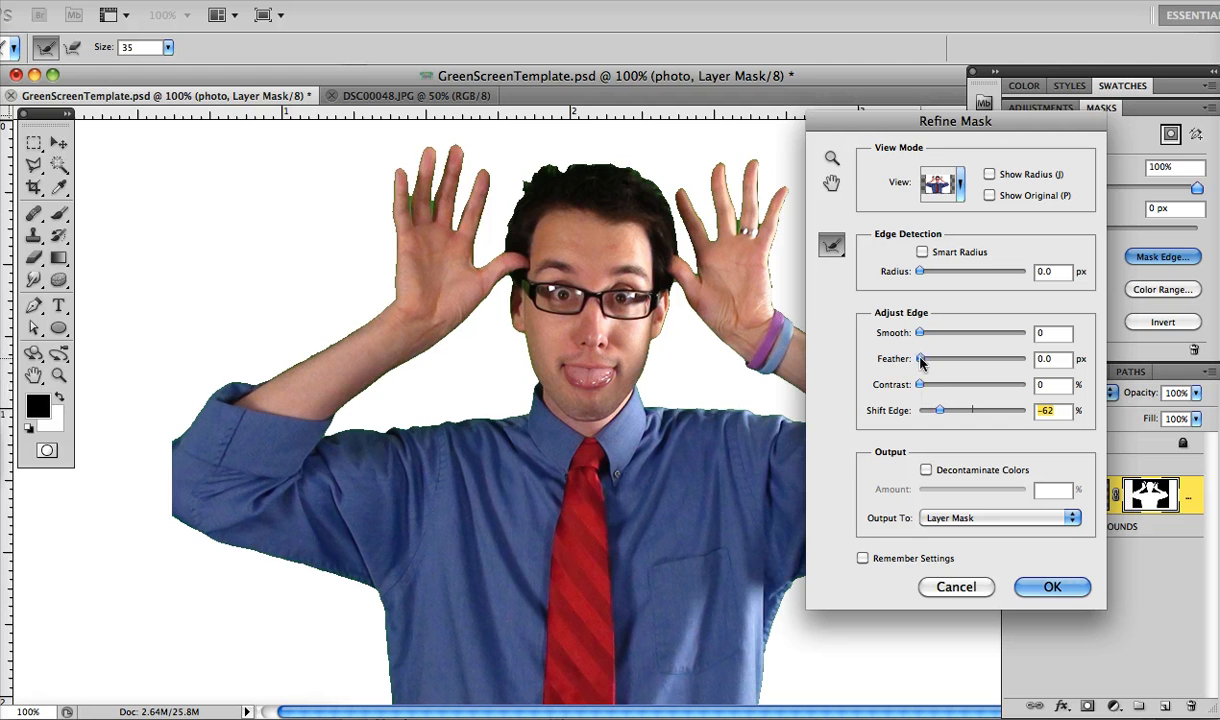
left_click_drag(920, 358, 922, 360)
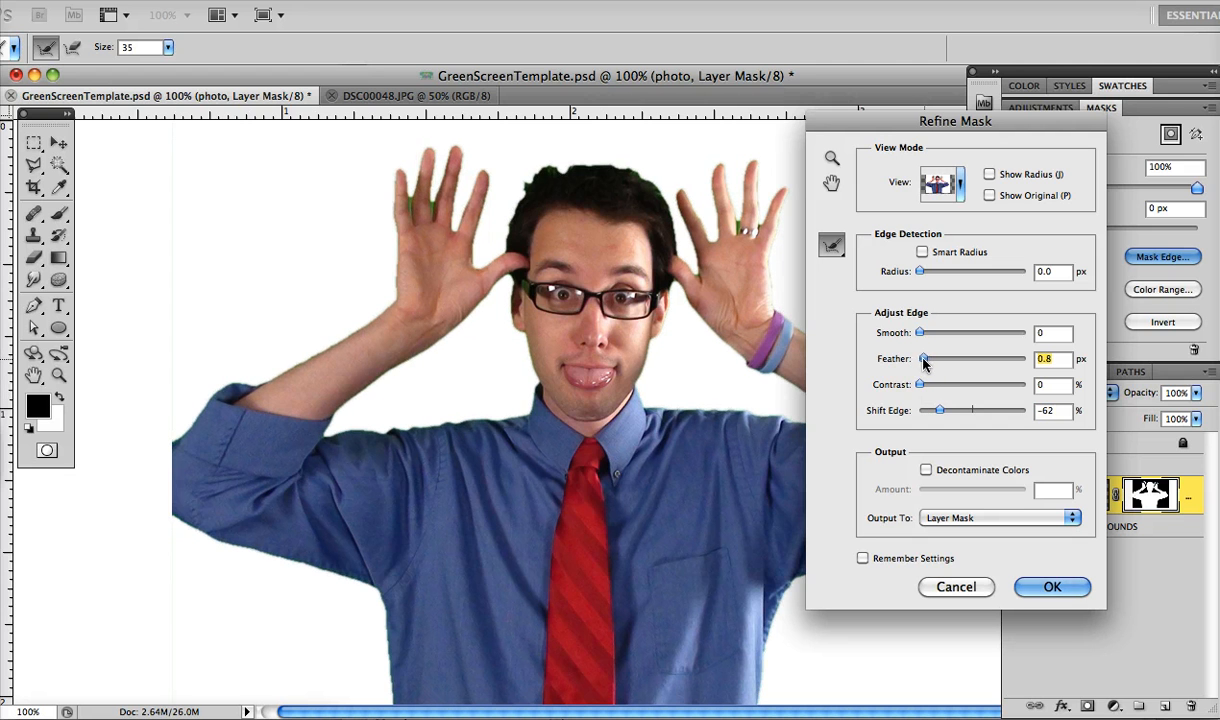
left_click_drag(920, 385, 940, 390)
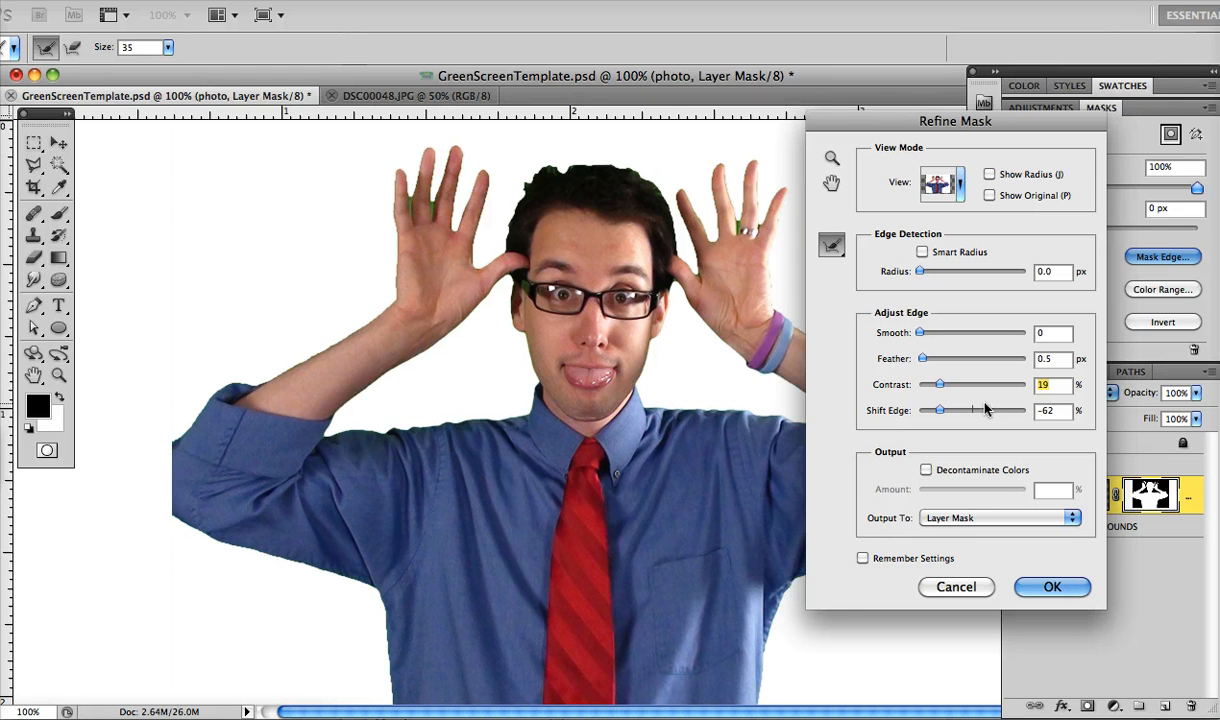
left_click_drag(940, 410, 922, 413)
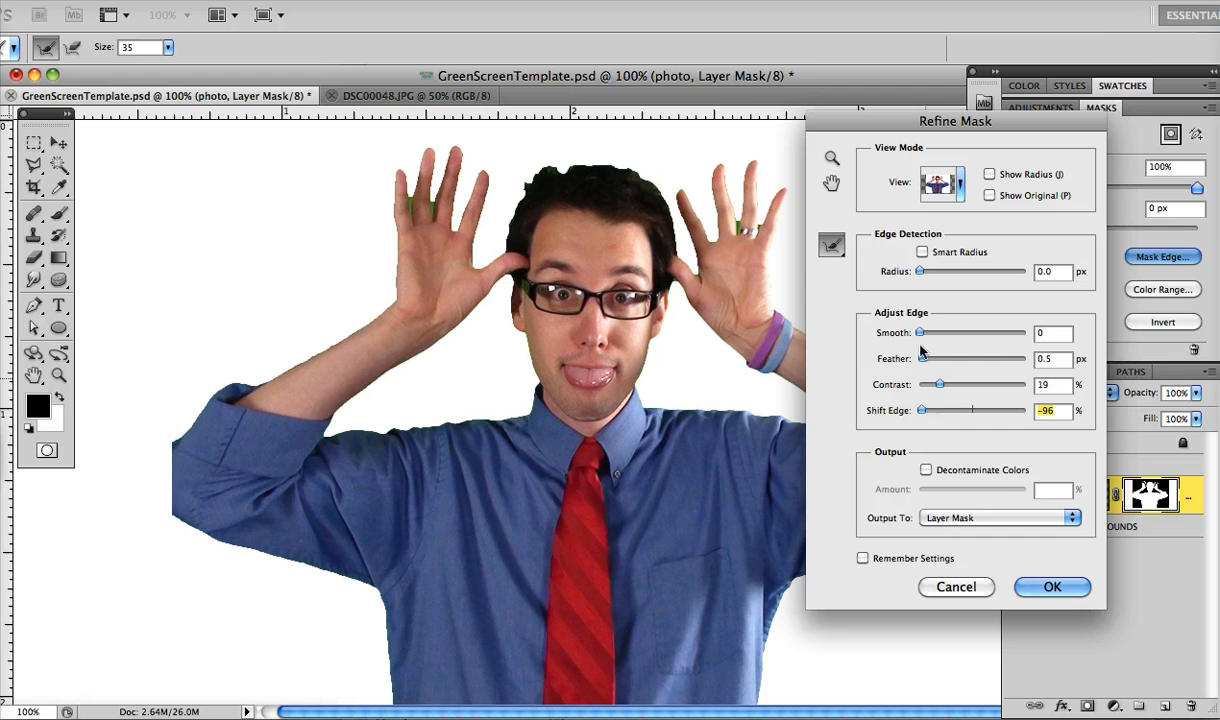
left_click_drag(920, 336, 924, 339)
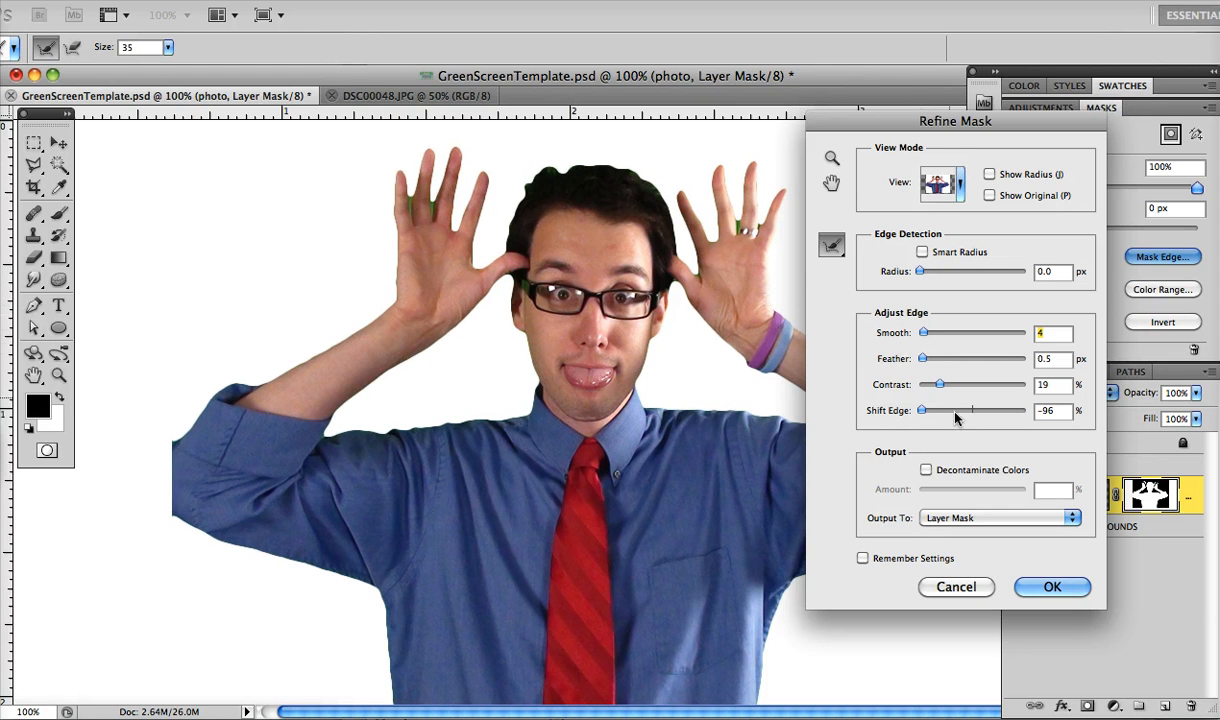
left_click(1052, 590)
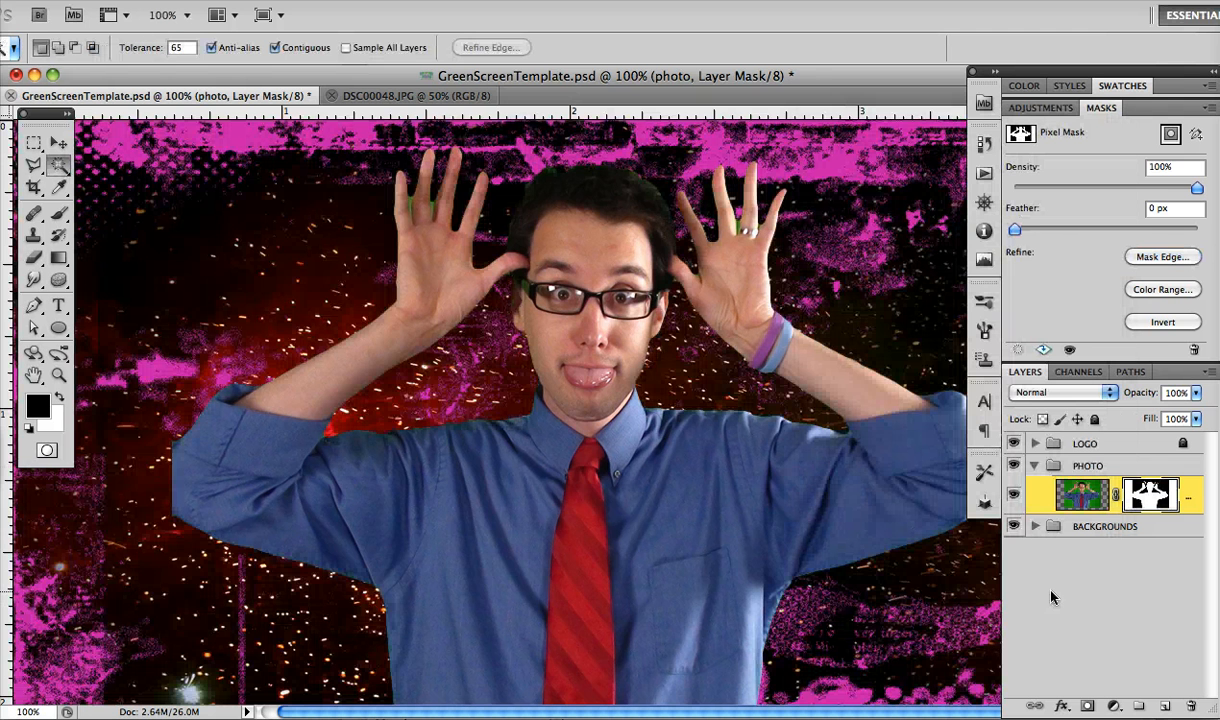
right_click(1145, 496)
left_click(1185, 554)
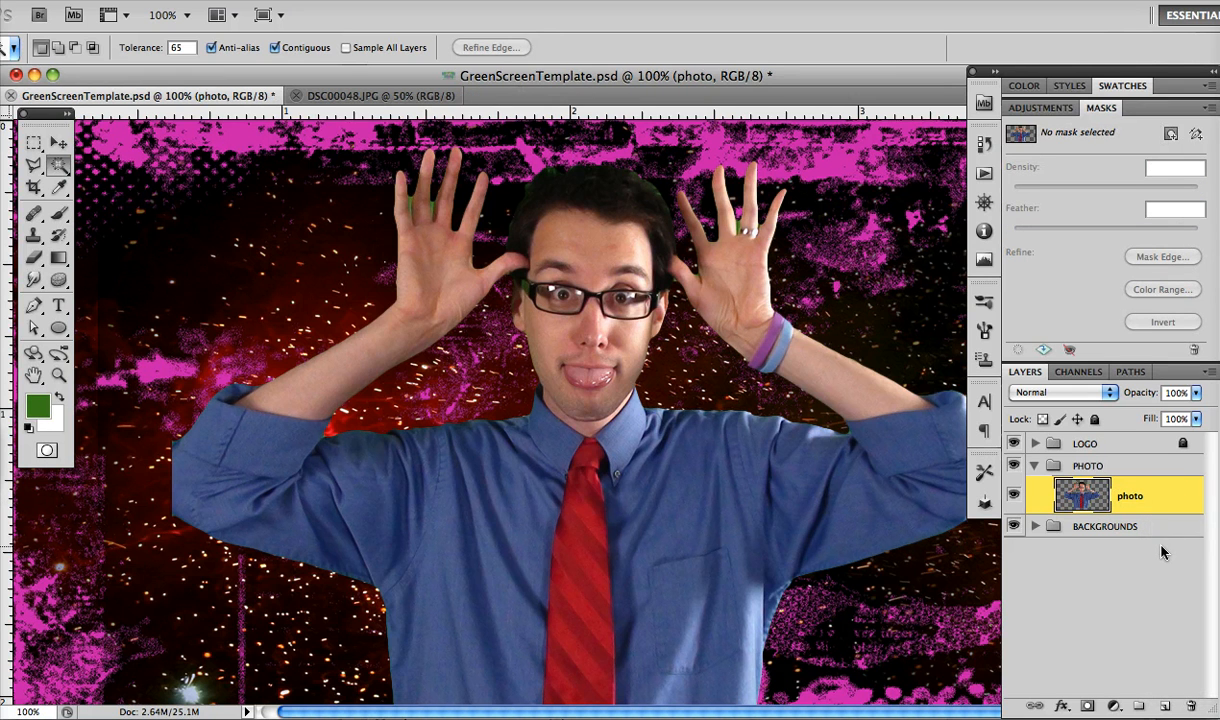
Erase the leftover green between the fingers of the hand without the ring, using a 4 px eraser
left_click(58, 374)
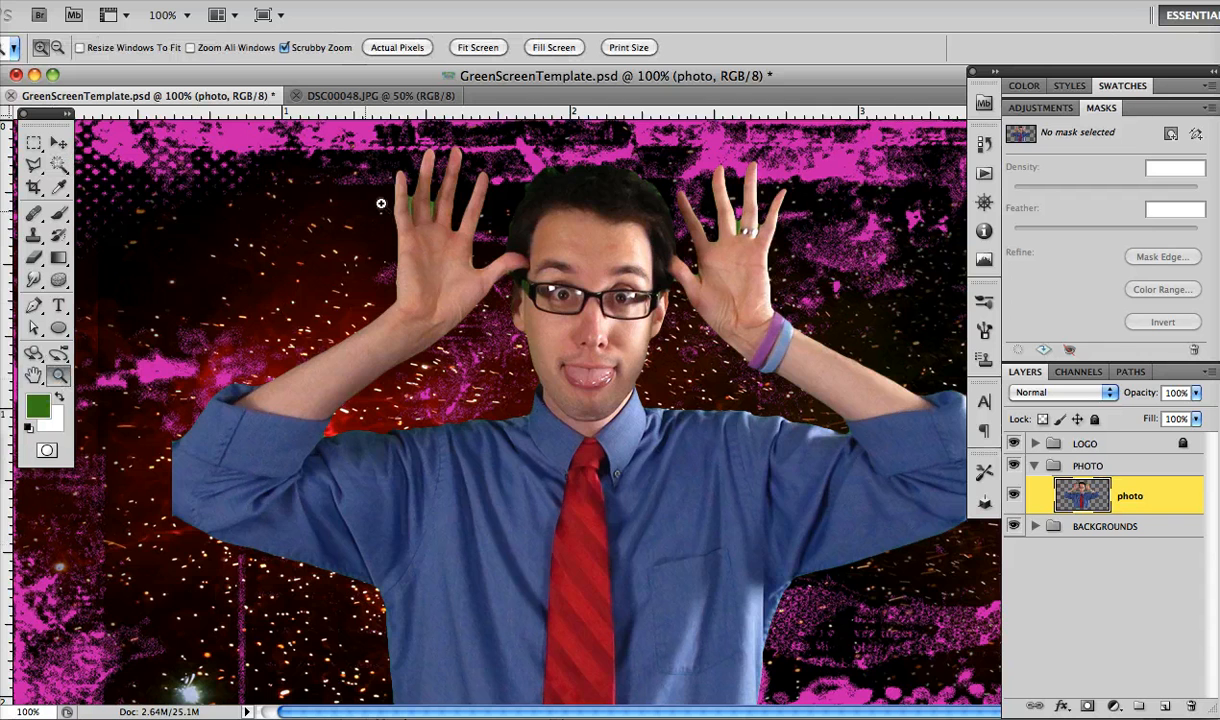
mouse_move(385, 182)
left_mouse_down()
mouse_move(422, 199)
mouse_move(512, 287)
left_mouse_up()
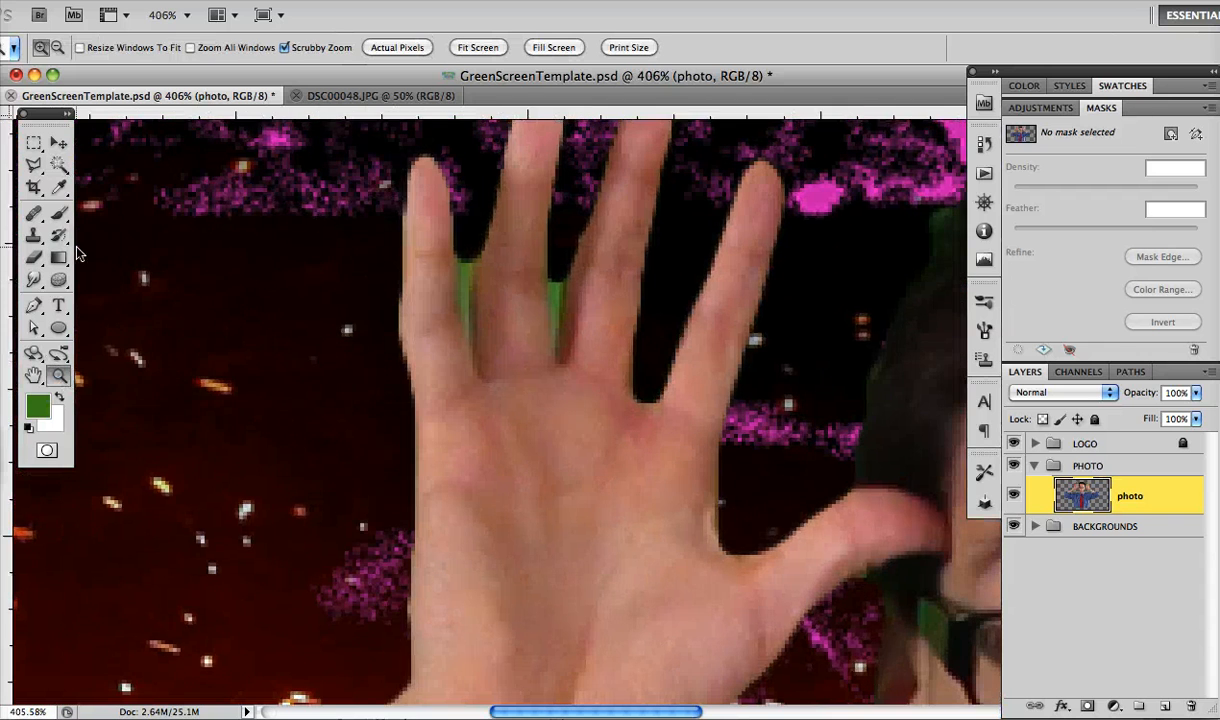
key("e")
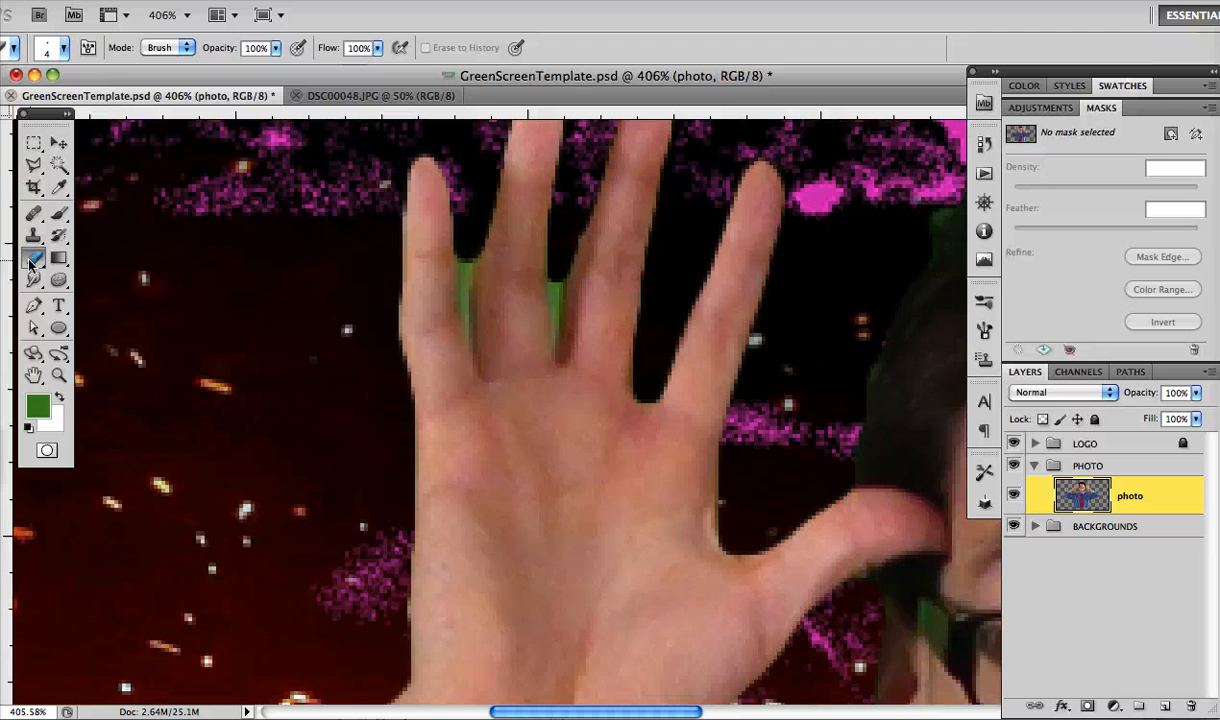
left_click_drag(463, 254, 466, 322)
left_click(63, 47)
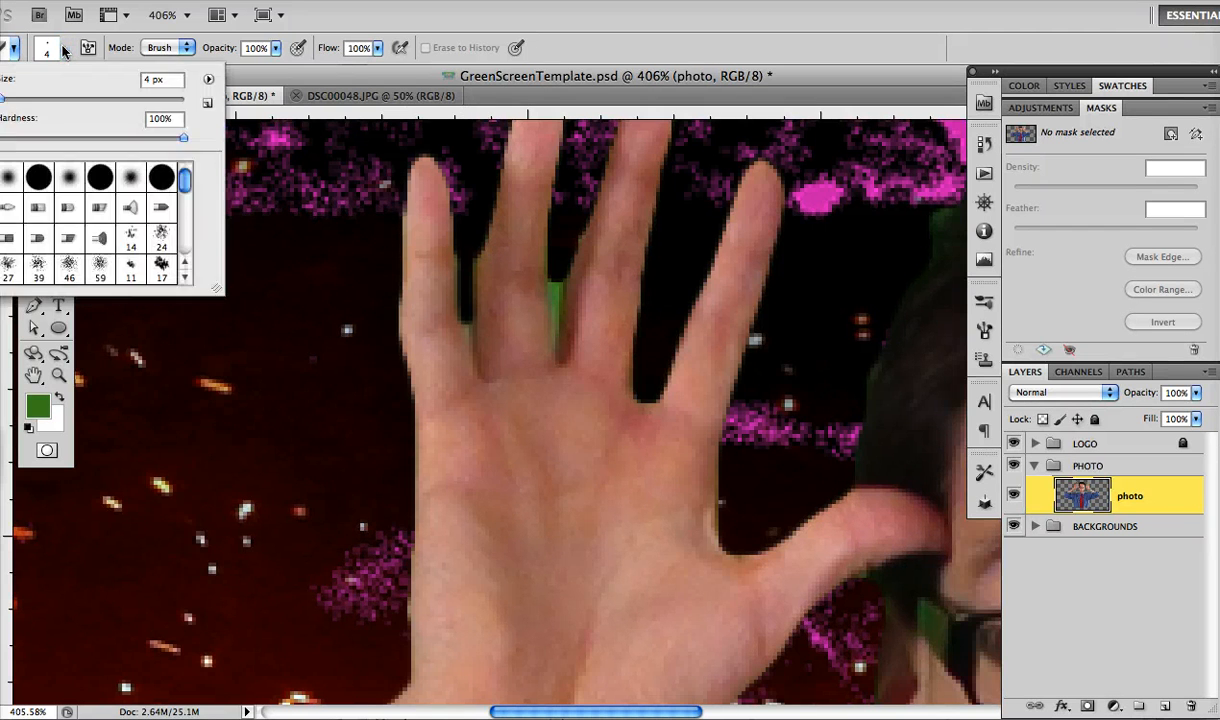
left_click_drag(40, 137, 24, 137)
left_click(631, 26)
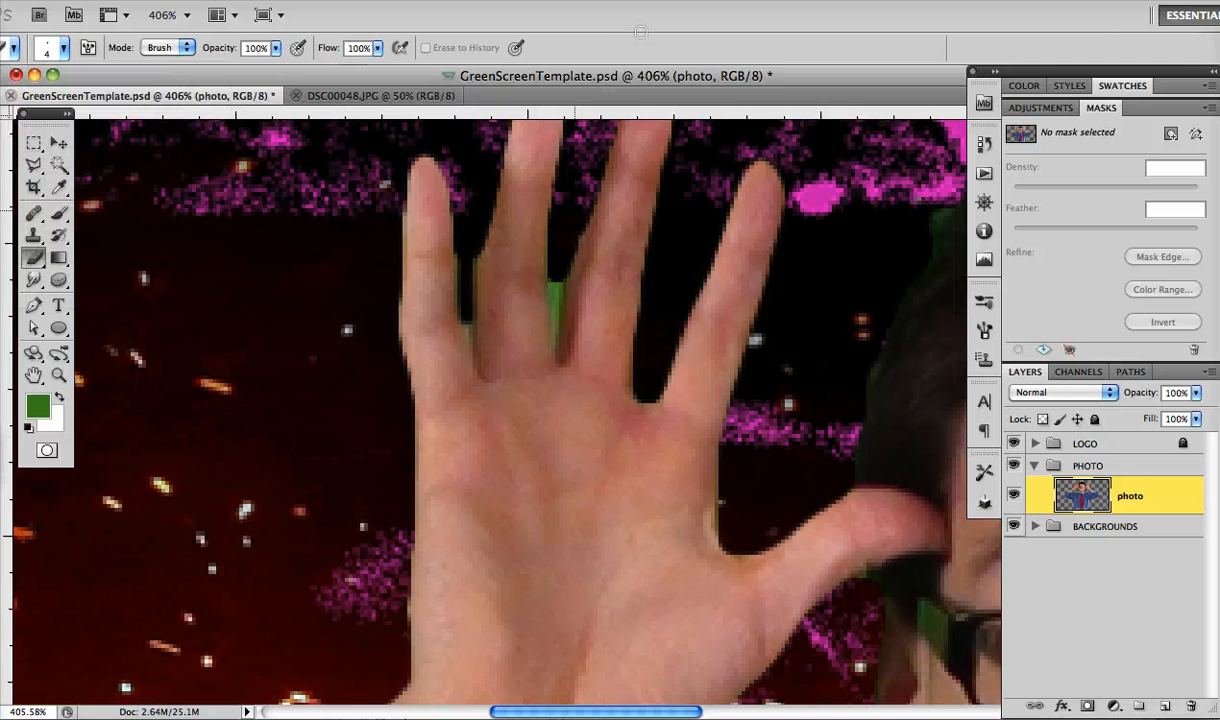
left_click_drag(555, 279, 554, 325)
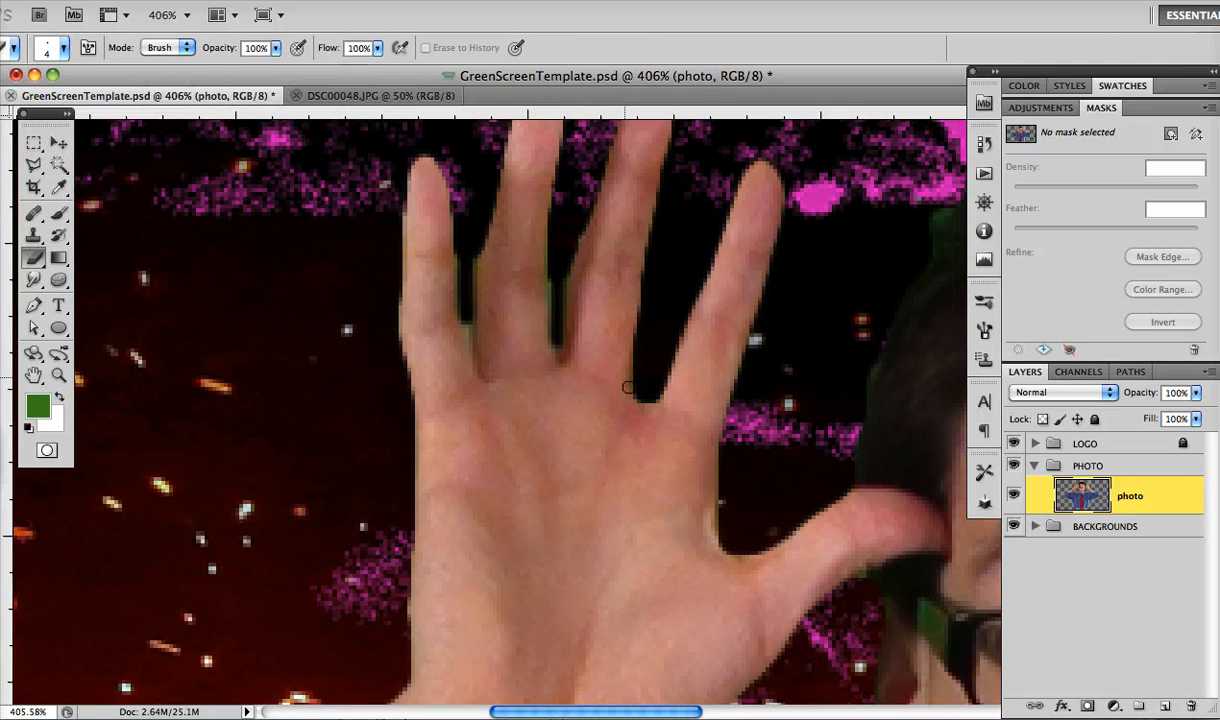
Erase the green remnants beside the ring and next to the thumb on the hand wearing the ring
scroll(784, 338, "right", 10)
scroll(783, 338, "right", 9)
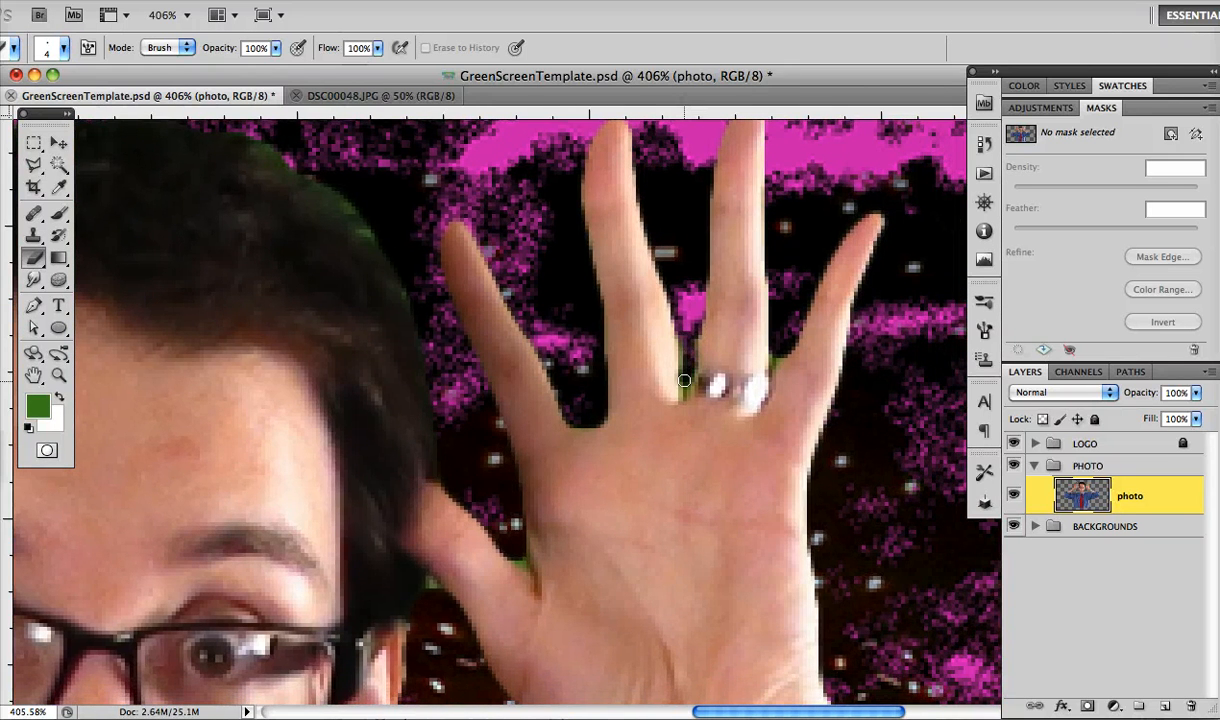
left_click_drag(688, 361, 686, 391)
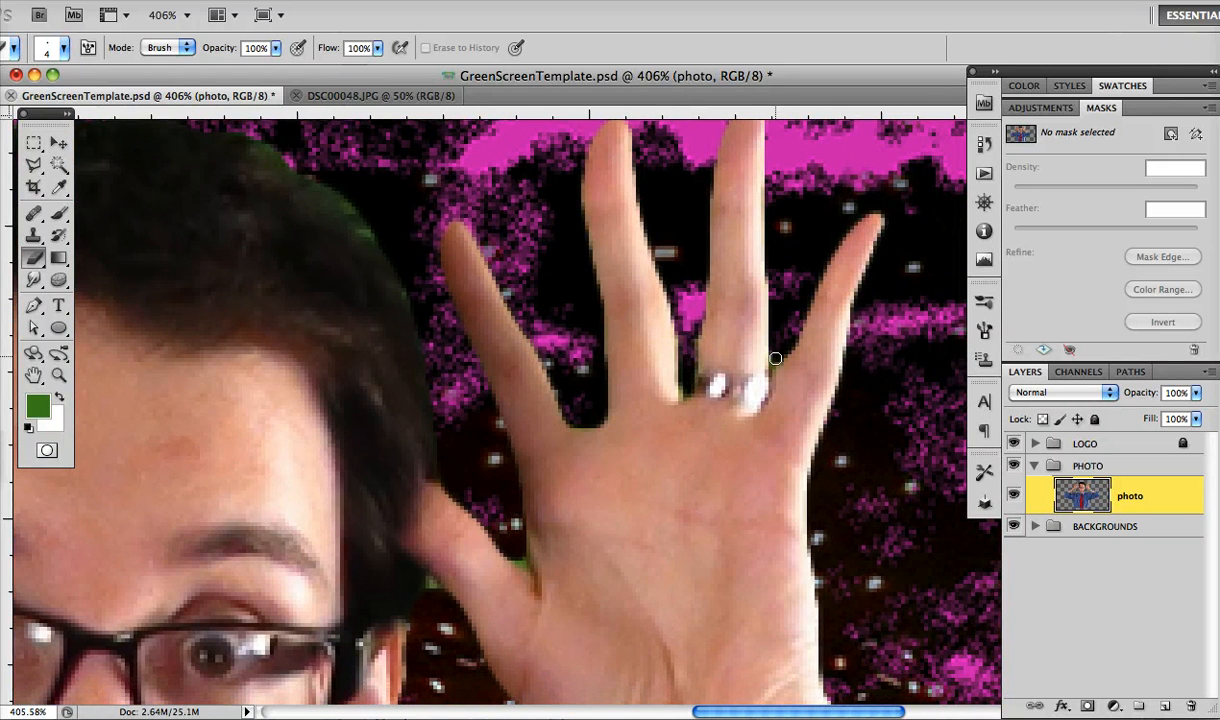
key("super+minus")
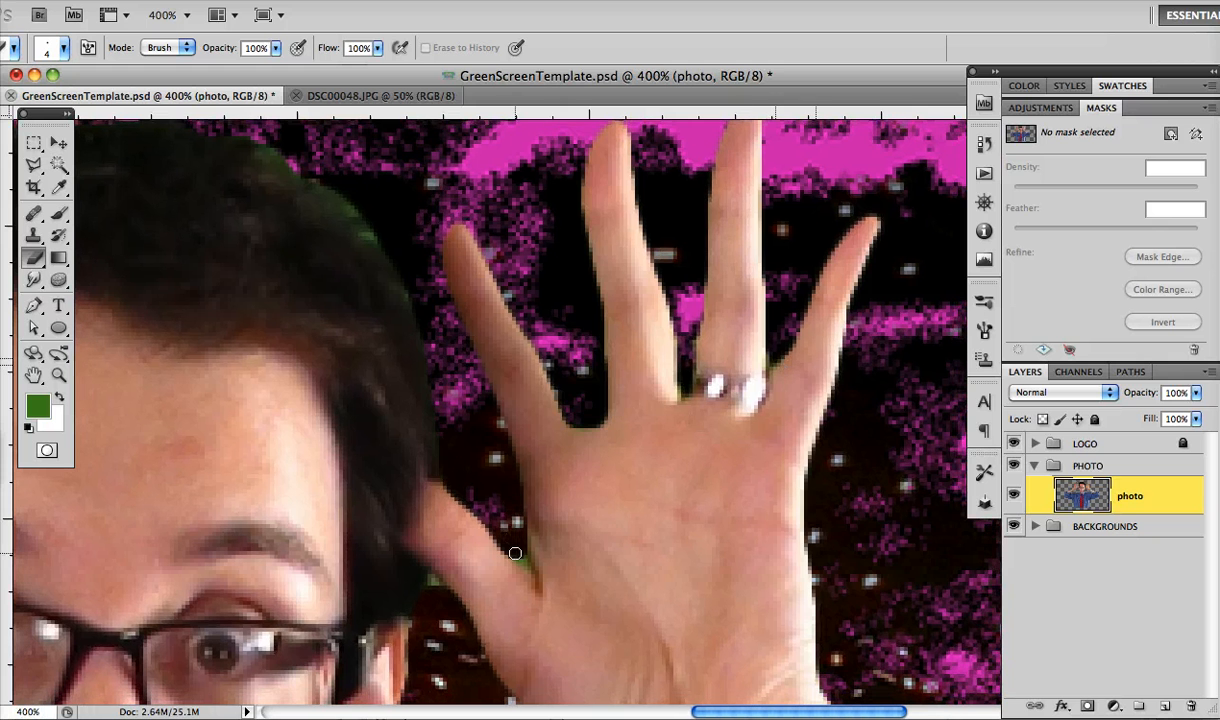
left_click_drag(515, 553, 519, 559)
Apply a Hue/Saturation adjustment to the photo layer's Greens with Saturation -100 and Lightness -16
key("super+minus")
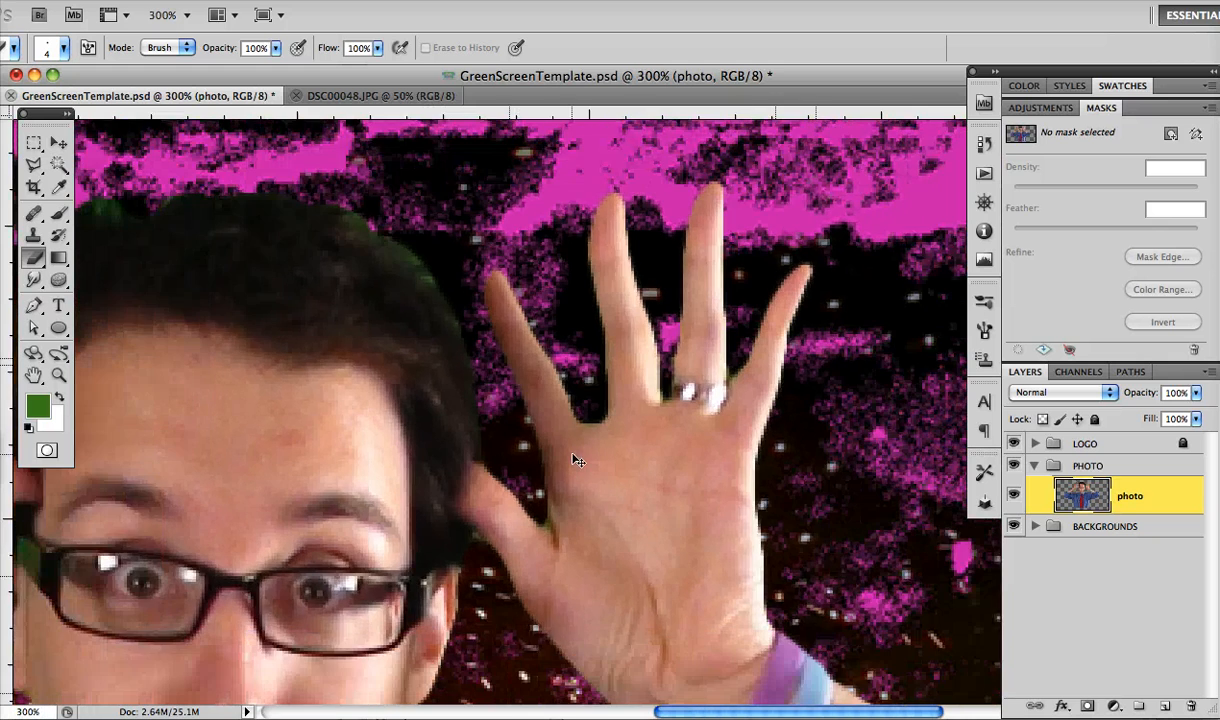
key("super+minus")
left_click_drag(407, 450, 588, 402)
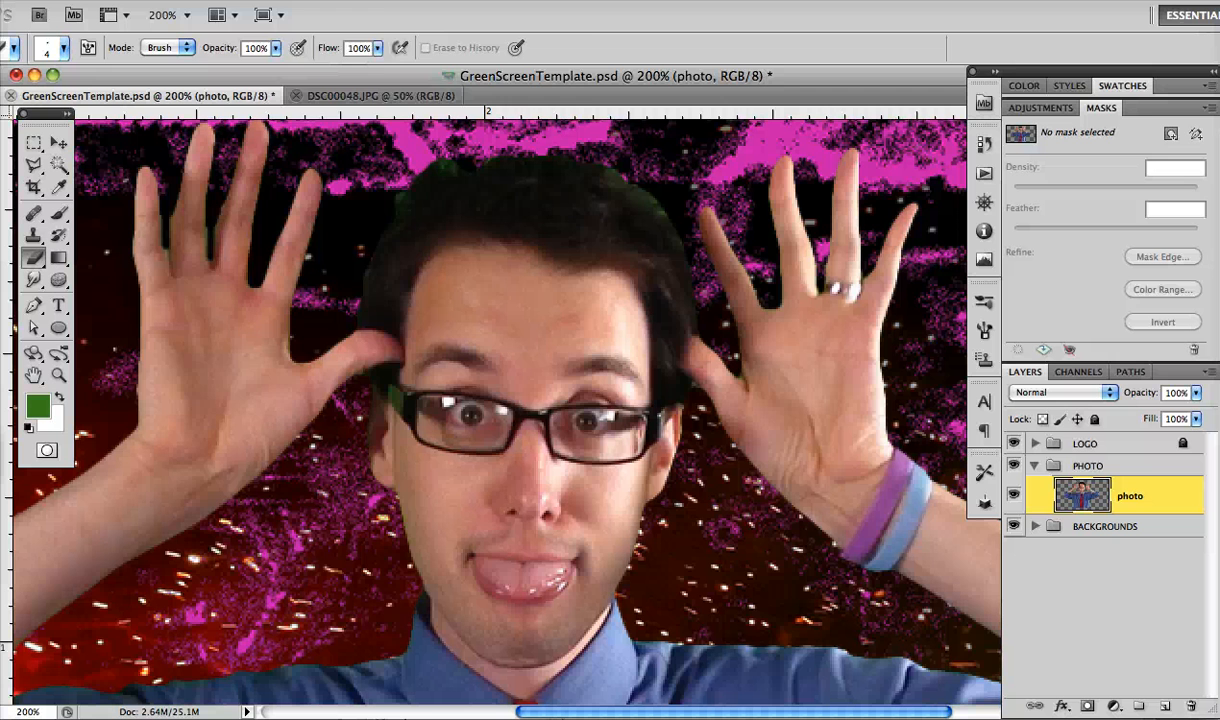
left_click(200, 1)
mouse_move(249, 48)
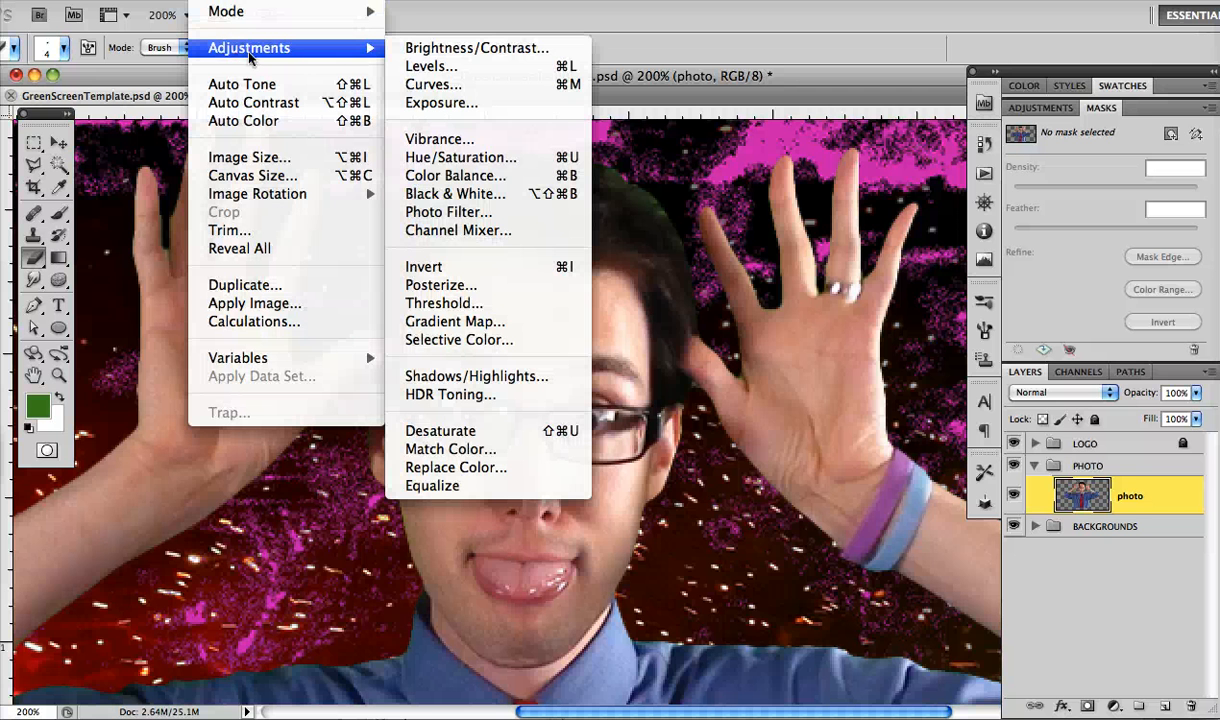
left_click(477, 156)
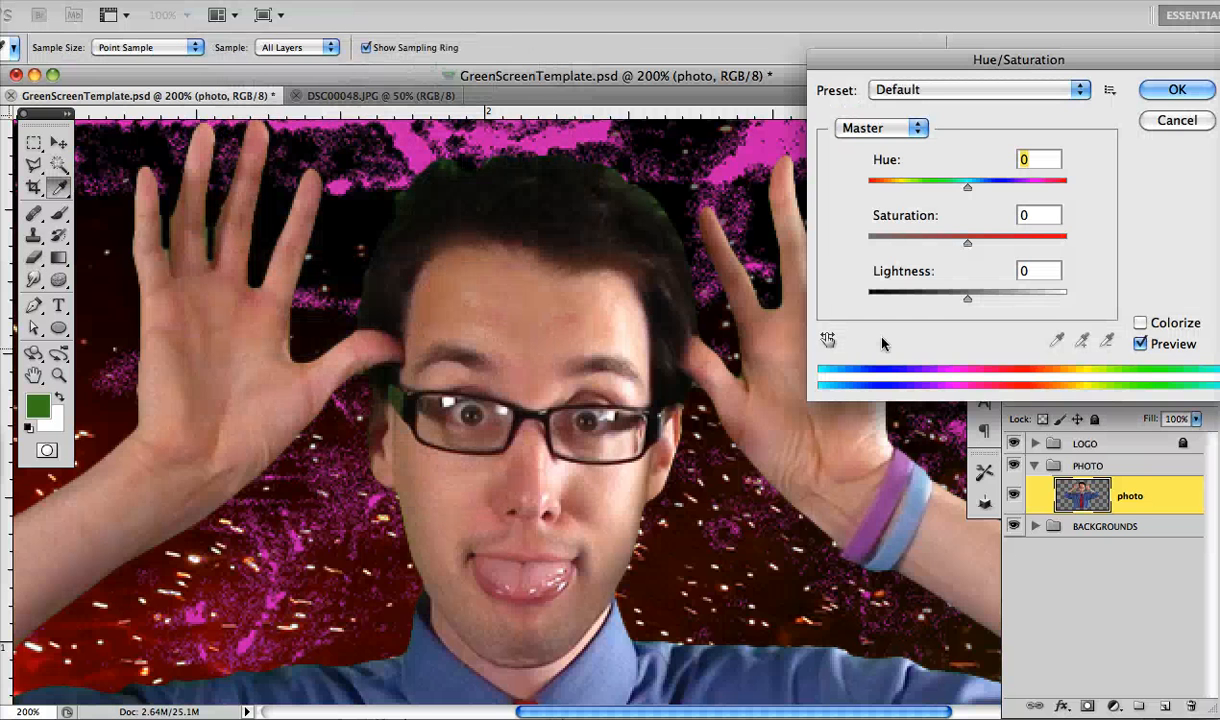
left_click(887, 137)
left_click(904, 191)
left_click(965, 244)
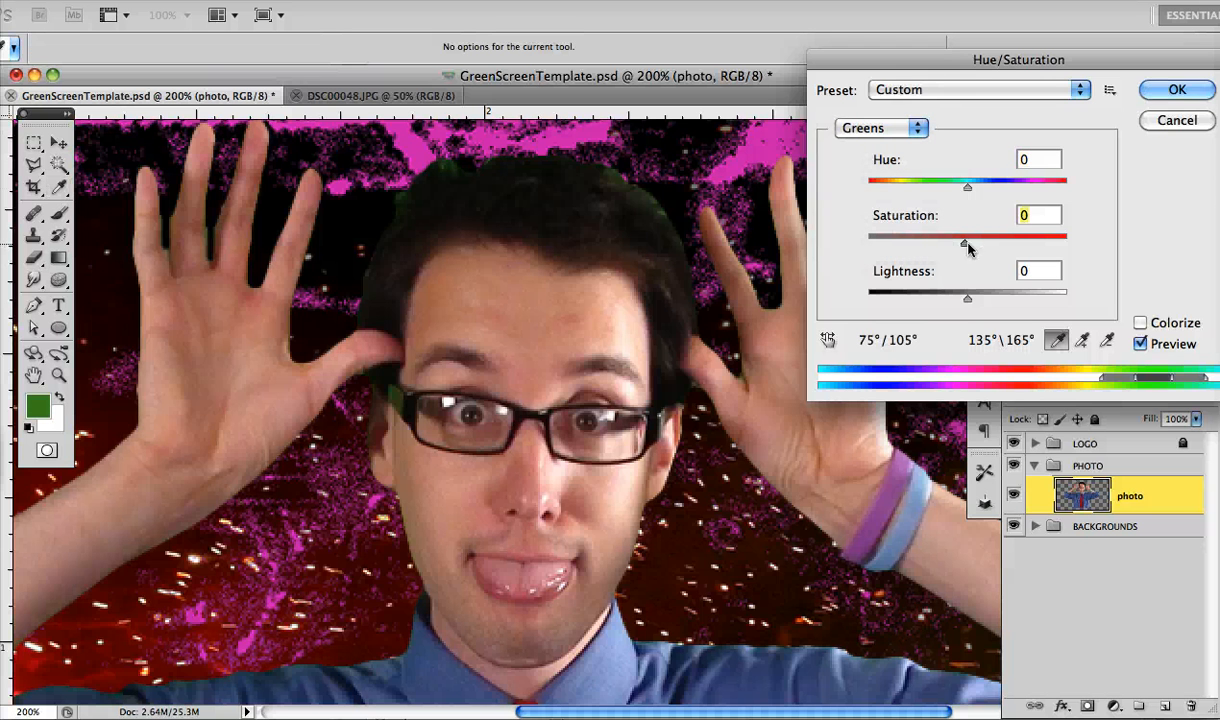
left_click_drag(967, 244, 841, 245)
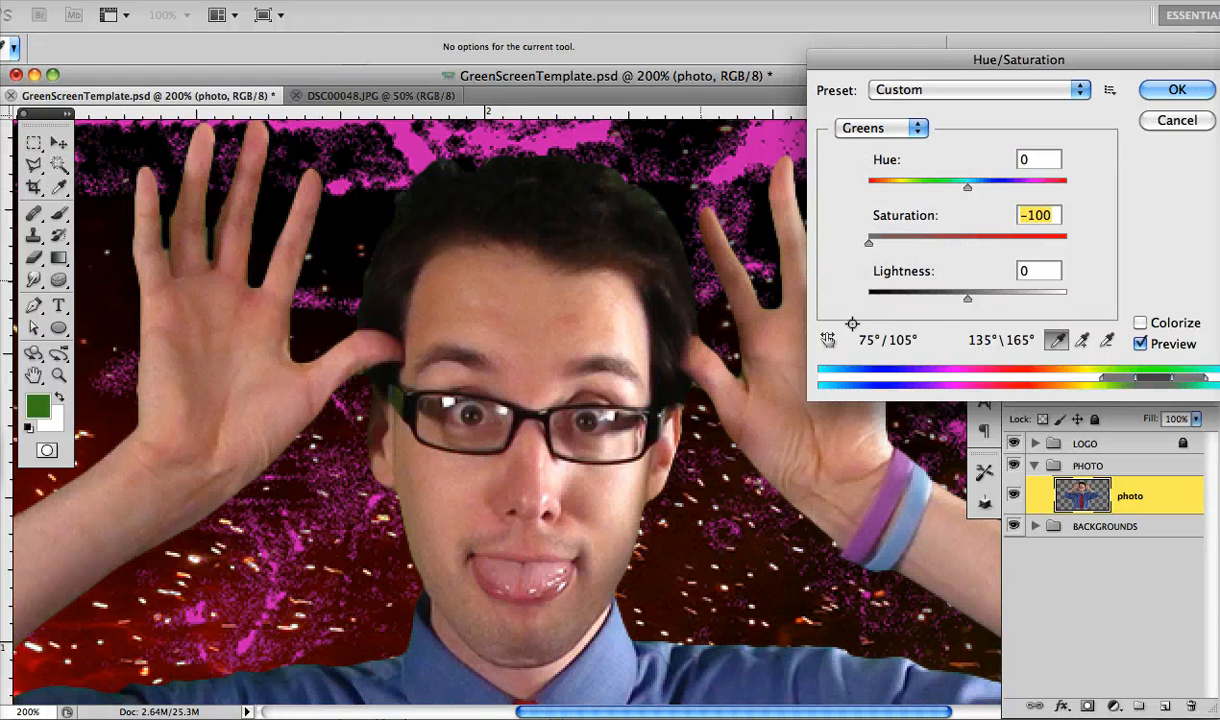
mouse_move(967, 298)
left_mouse_down()
mouse_move(865, 305)
mouse_move(1064, 300)
mouse_move(954, 311)
left_mouse_up()
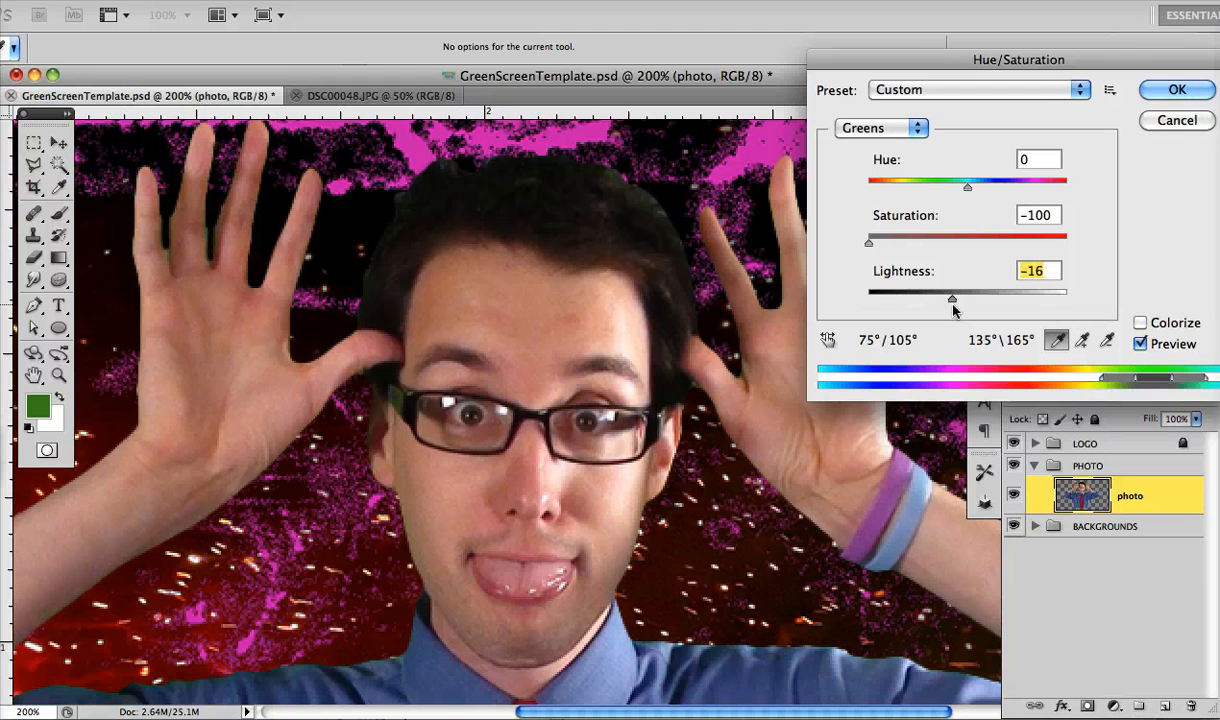
left_click(1177, 89)
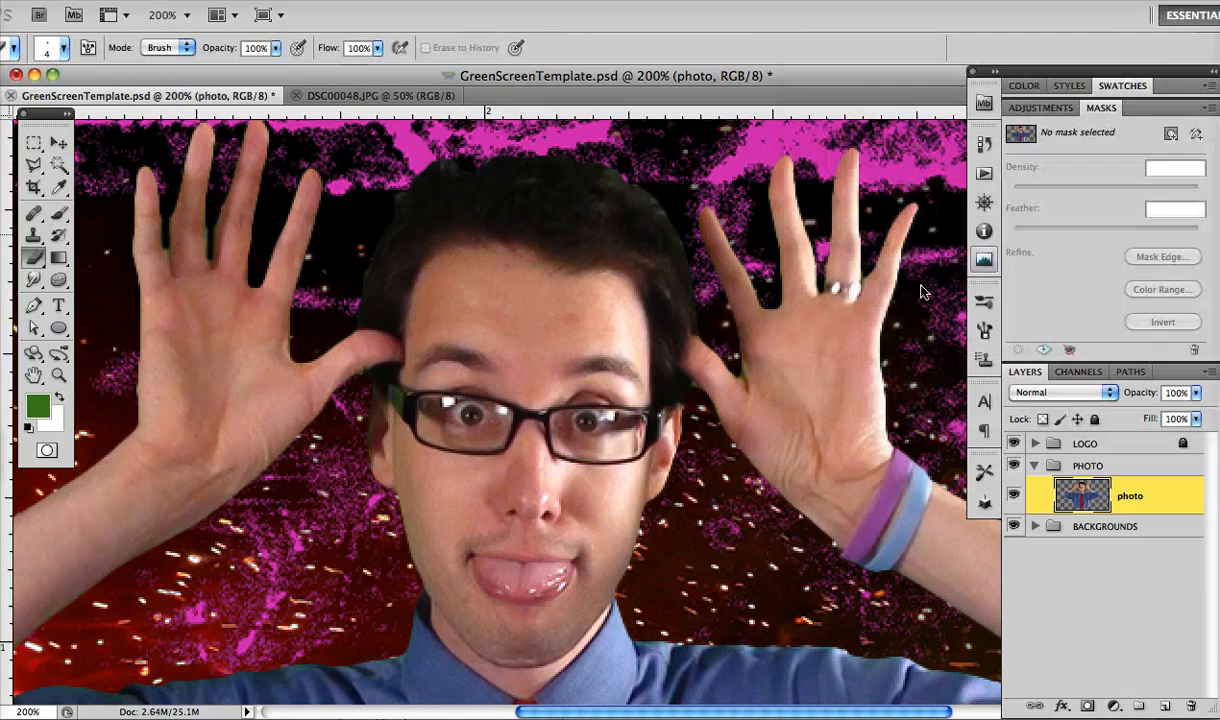
Select the head and both raised hands with rectangular marquees added together
key("super+minus")
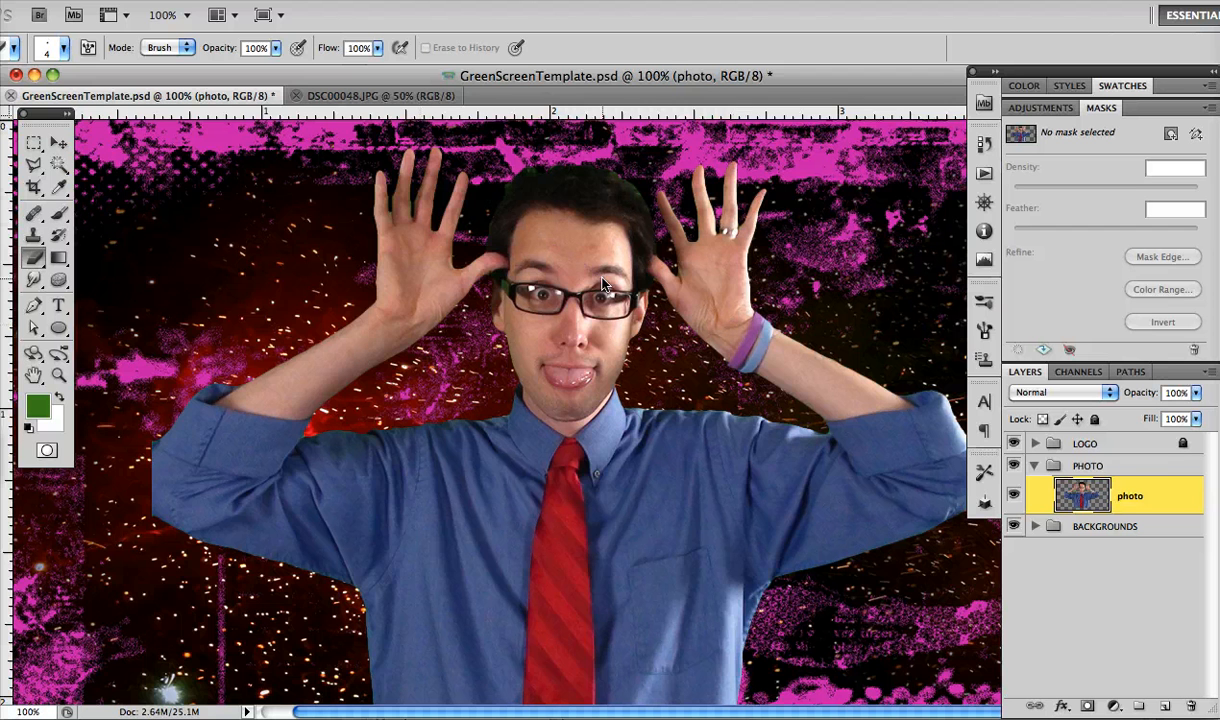
key("m")
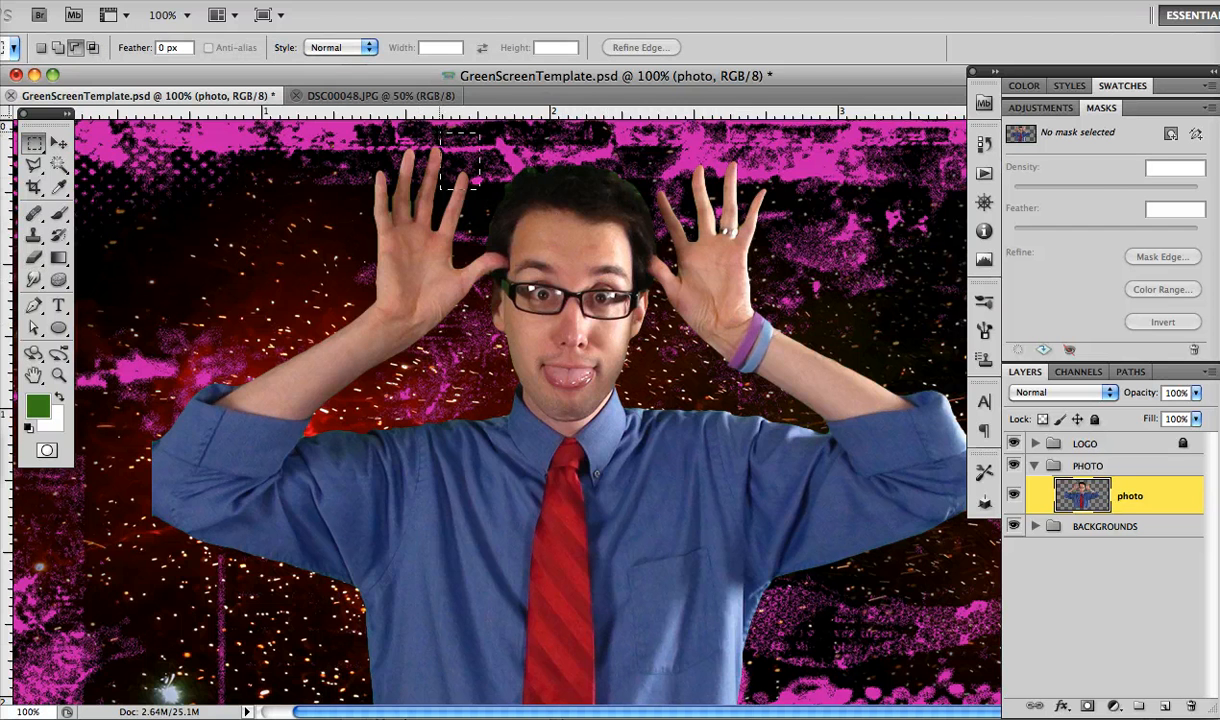
left_click_drag(613, 330, 689, 432)
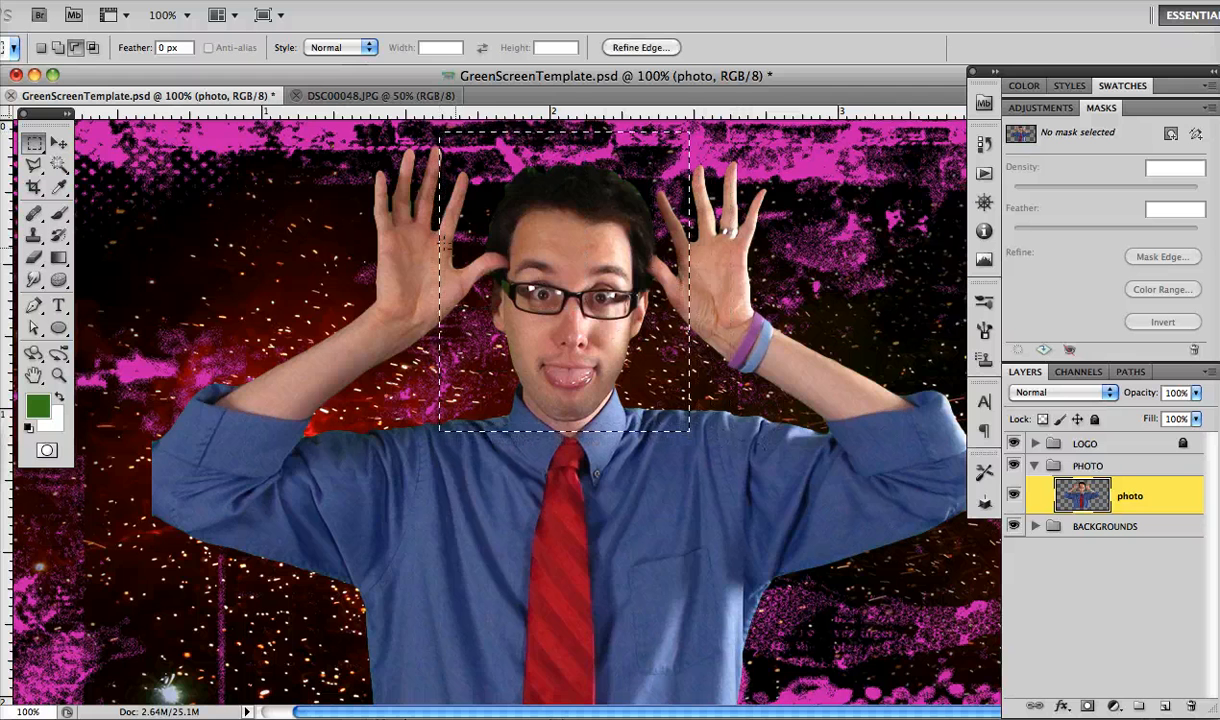
left_click_drag(323, 141, 854, 348)
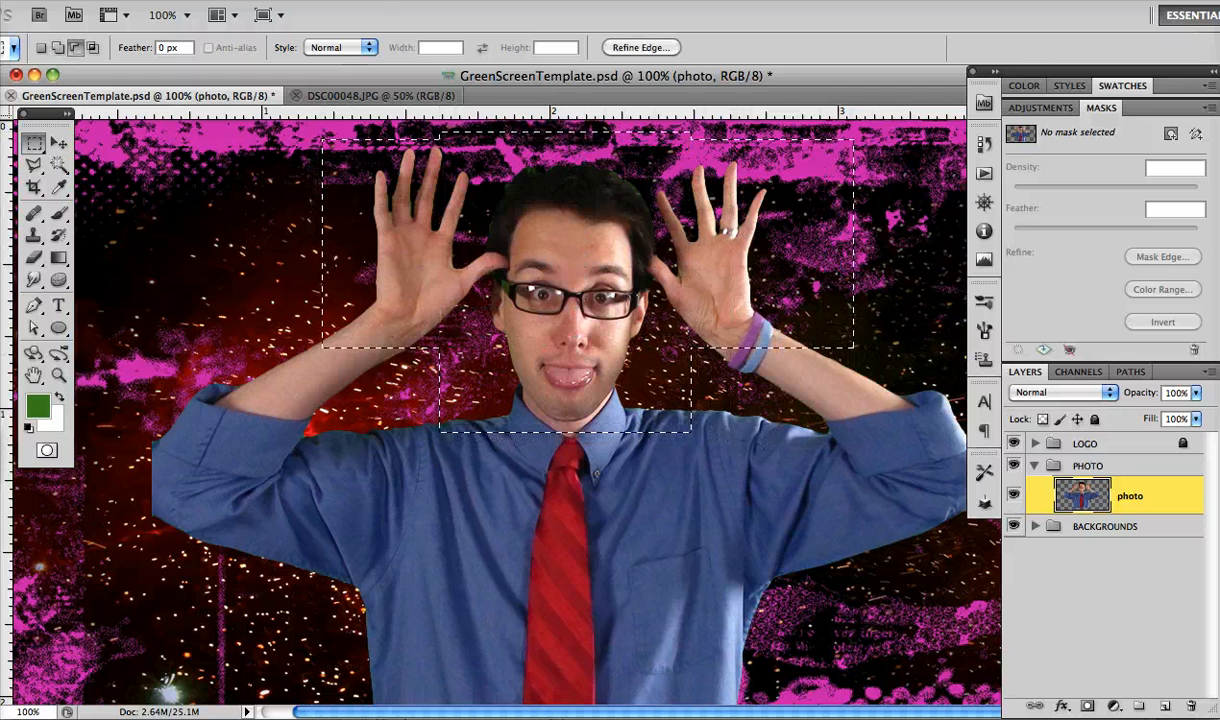
Set the Greens saturation to -100 within the selected head and hands using Hue/Saturation, and deselect
left_click(222, 1)
mouse_move(237, 53)
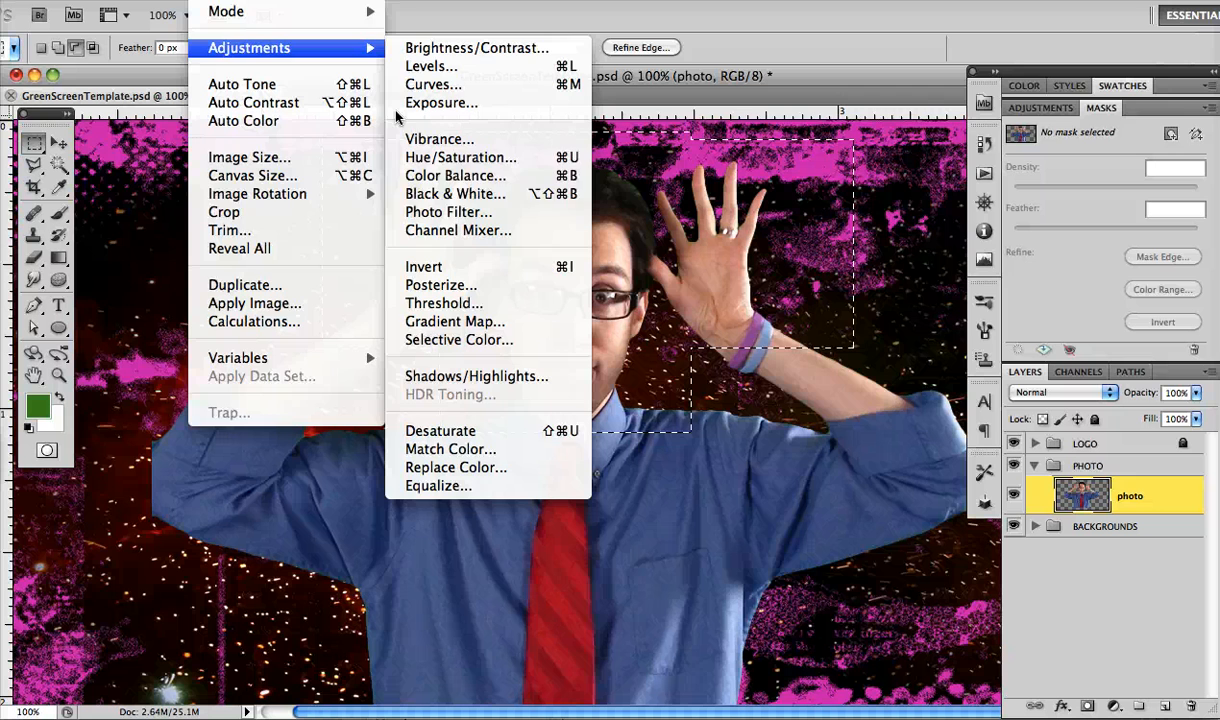
left_click(463, 157)
left_click(888, 128)
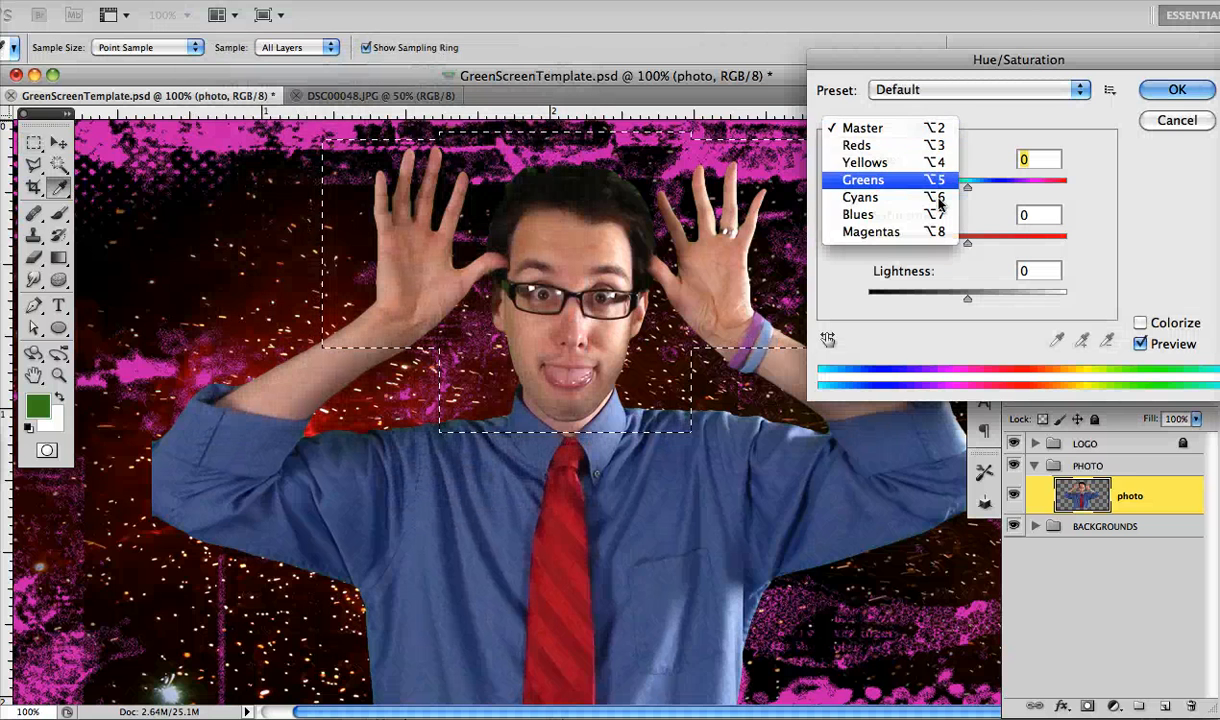
left_click(890, 180)
left_click_drag(967, 243, 866, 246)
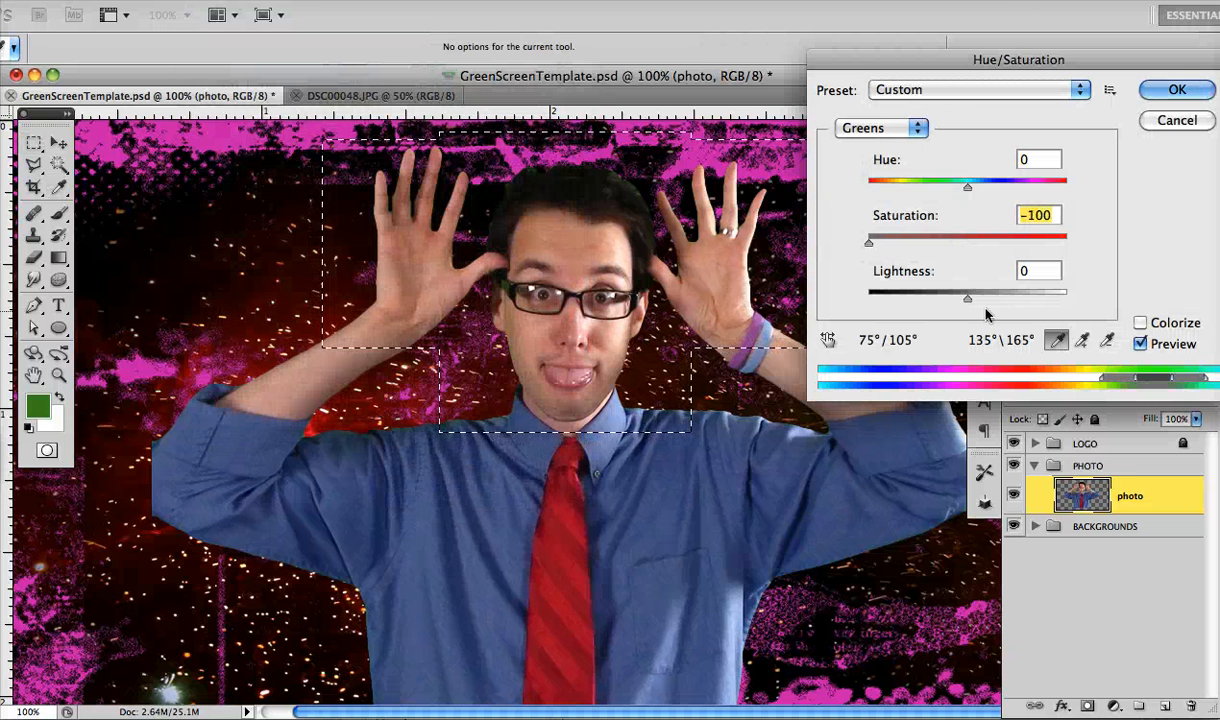
key("Return")
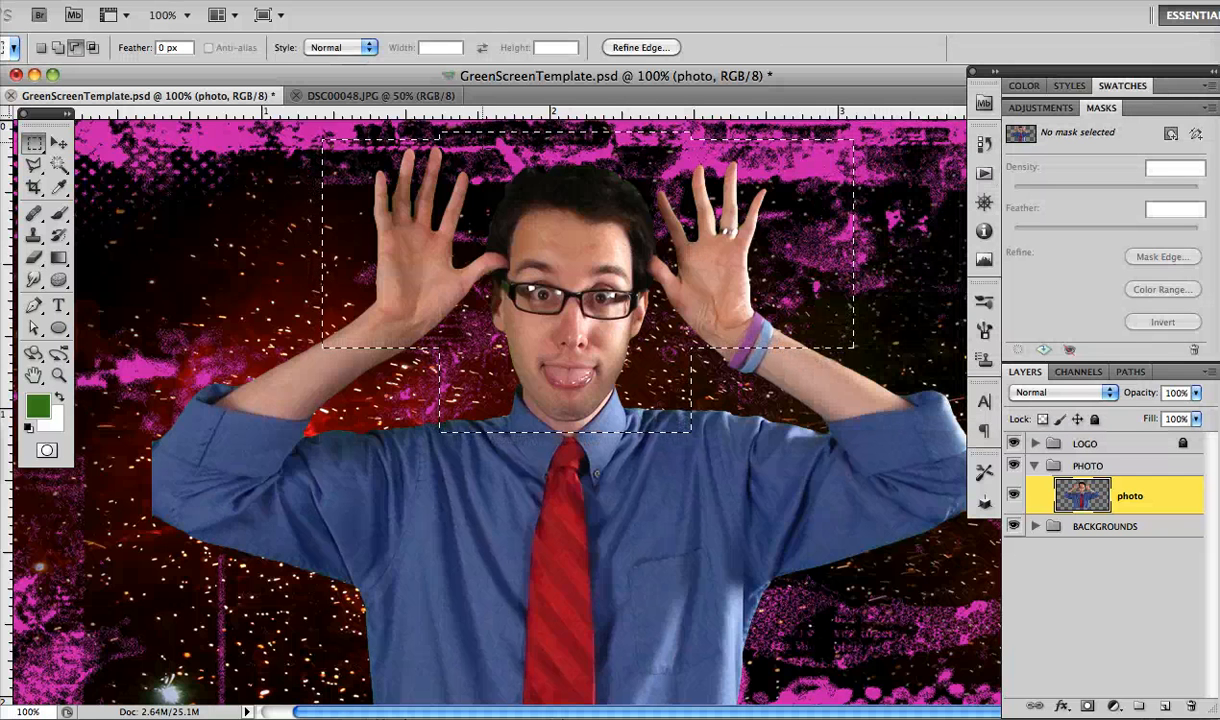
left_click(330, 0)
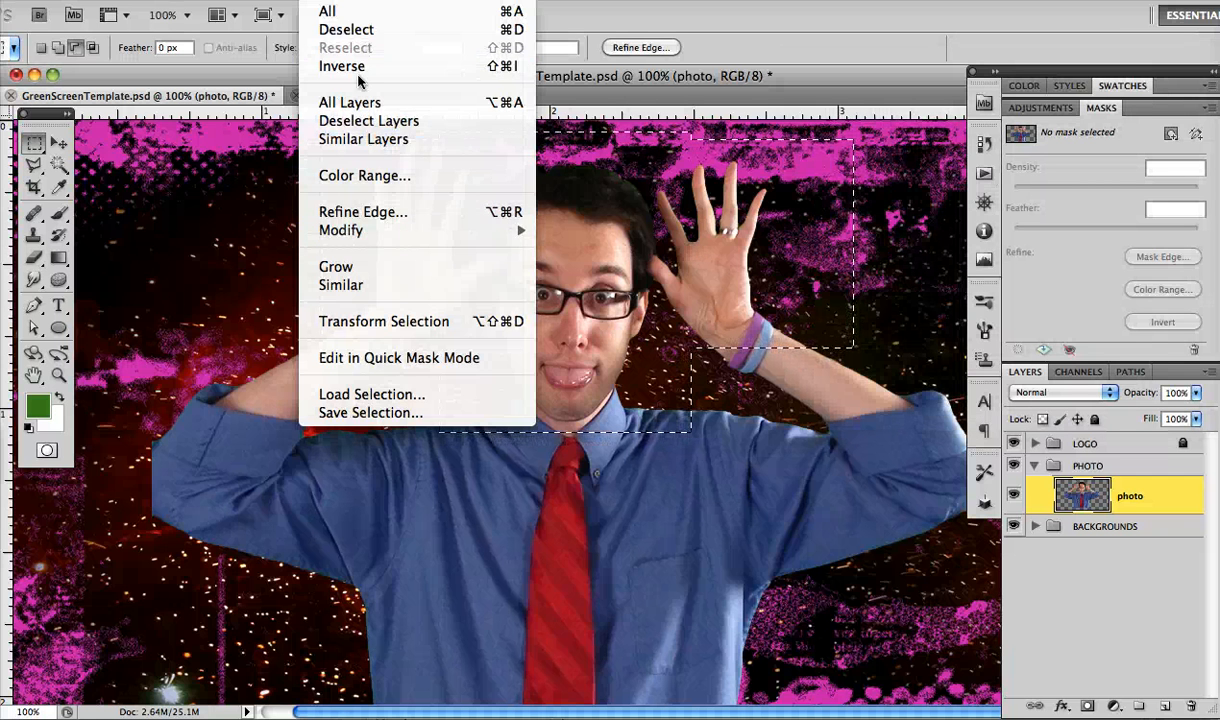
left_click(348, 28)
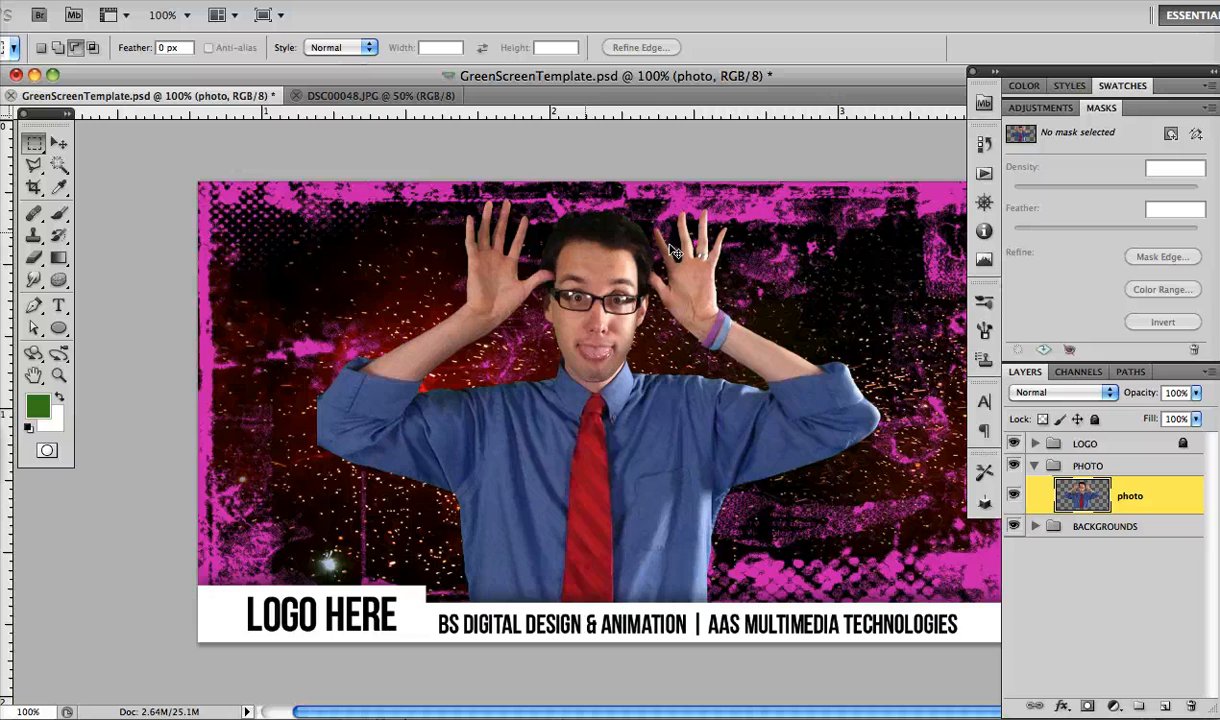
Collapse the PHOTO group and expand the BACKGROUNDS group to list its background layers
key("super+minus")
key("super+minus")
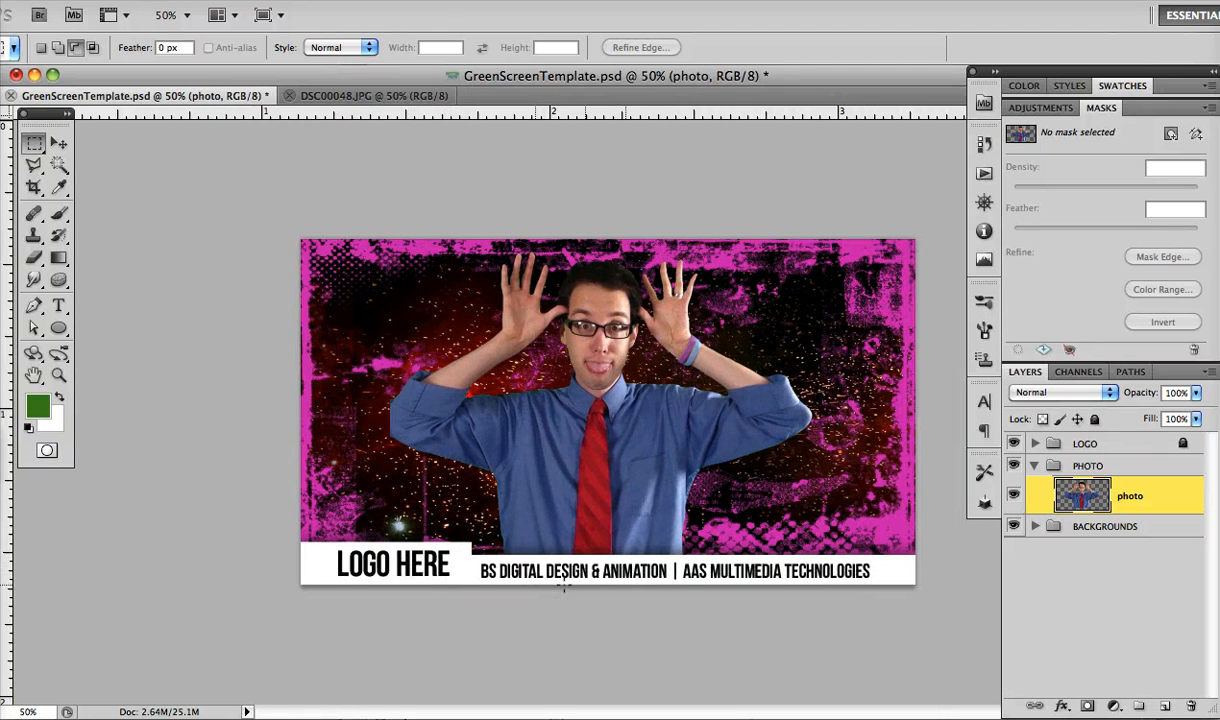
left_click(1068, 448)
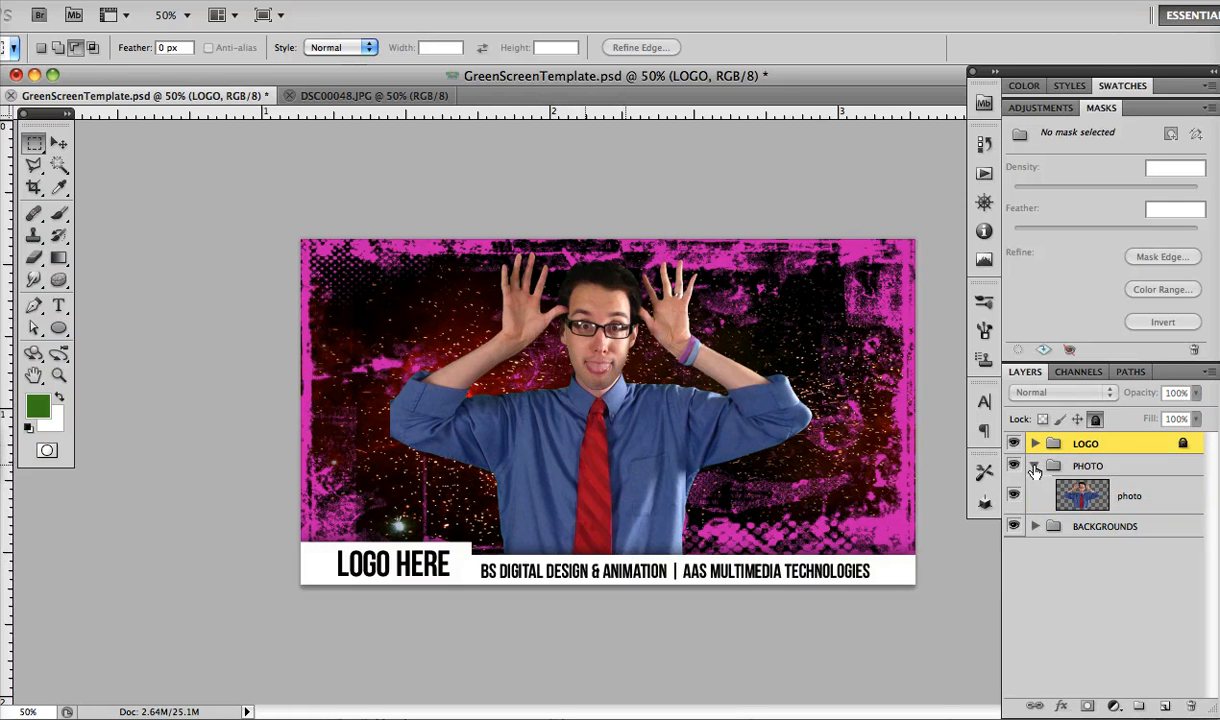
left_click(1035, 467)
left_click(1035, 488)
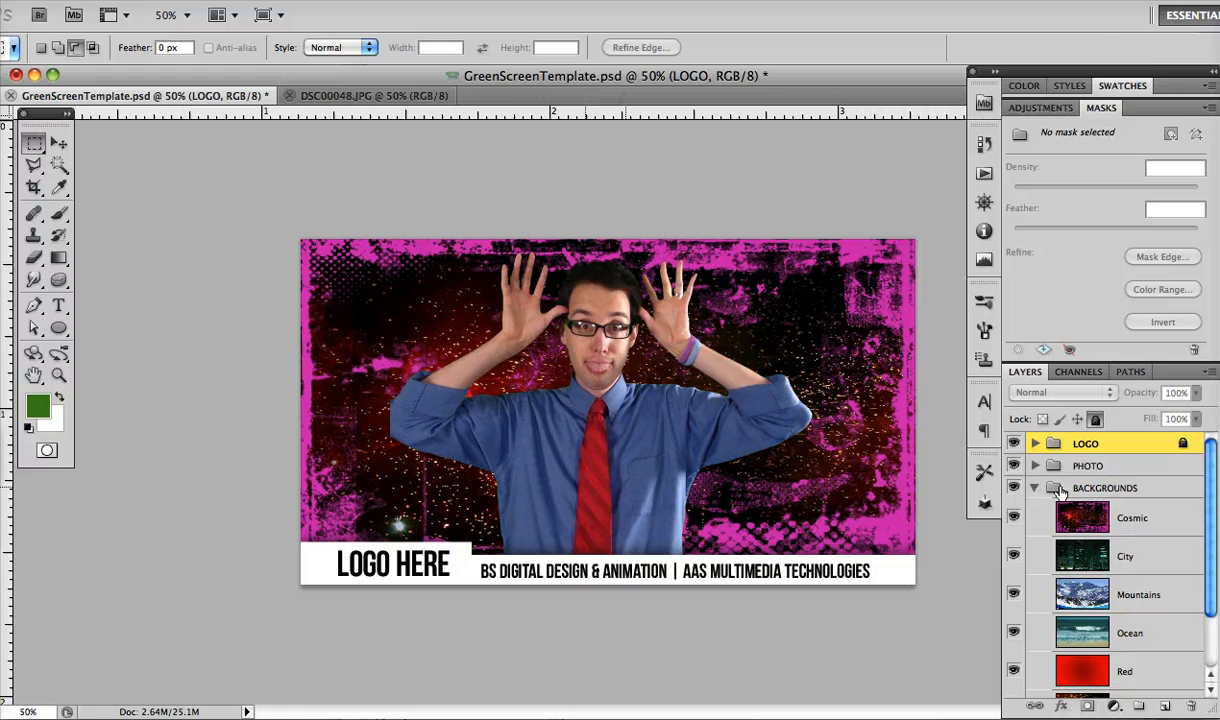
scroll(1155, 480, "down", 2)
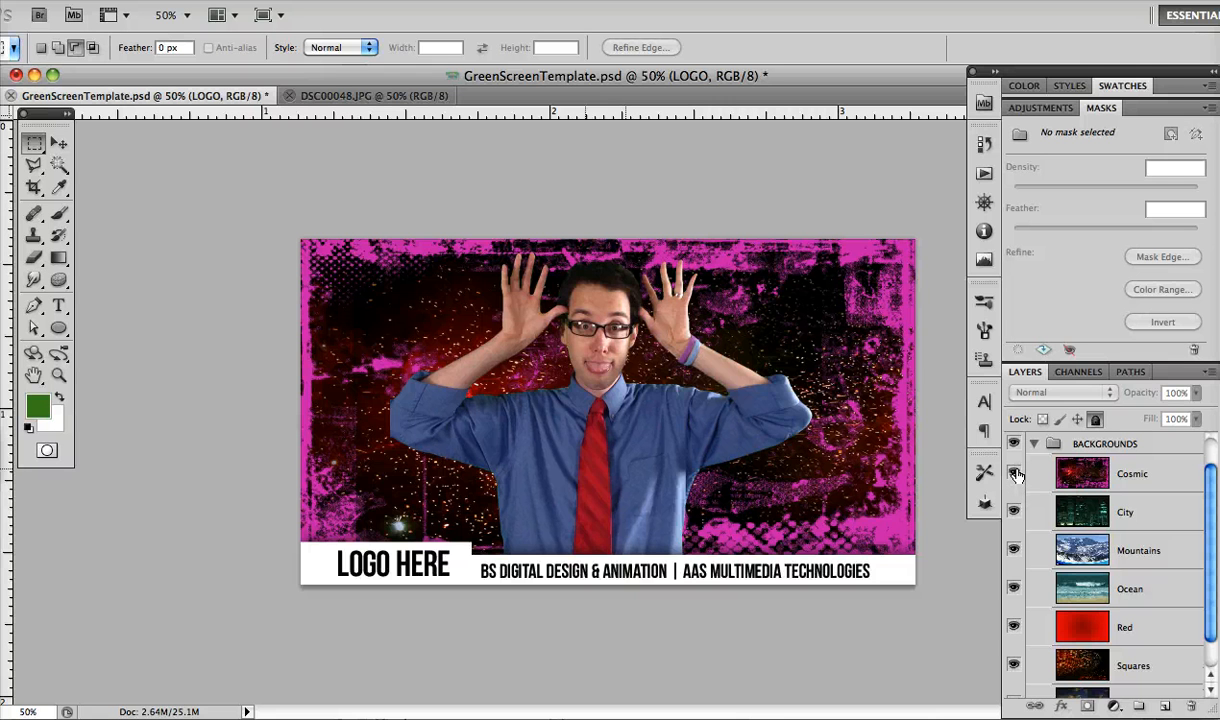
Preview the available backgrounds by hiding the Cosmic, City, Mountains, Ocean, Red and Squares layers one after another
left_click(1014, 474)
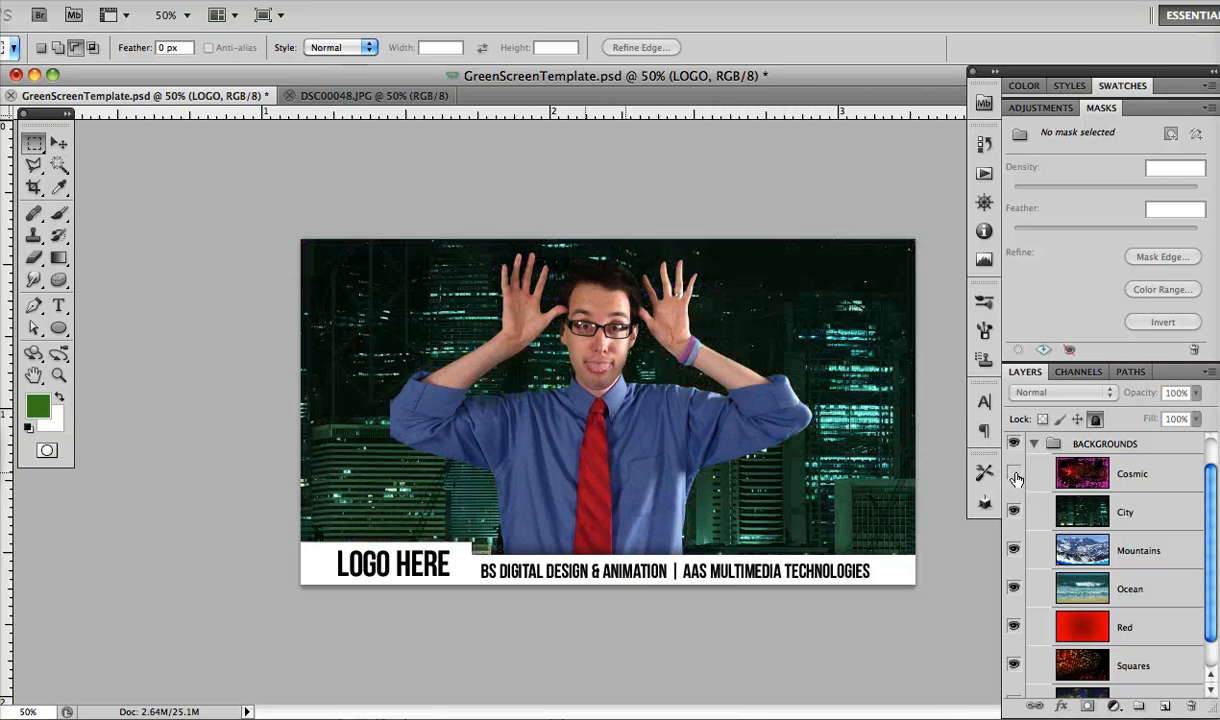
left_click(1013, 551)
left_click(1014, 589)
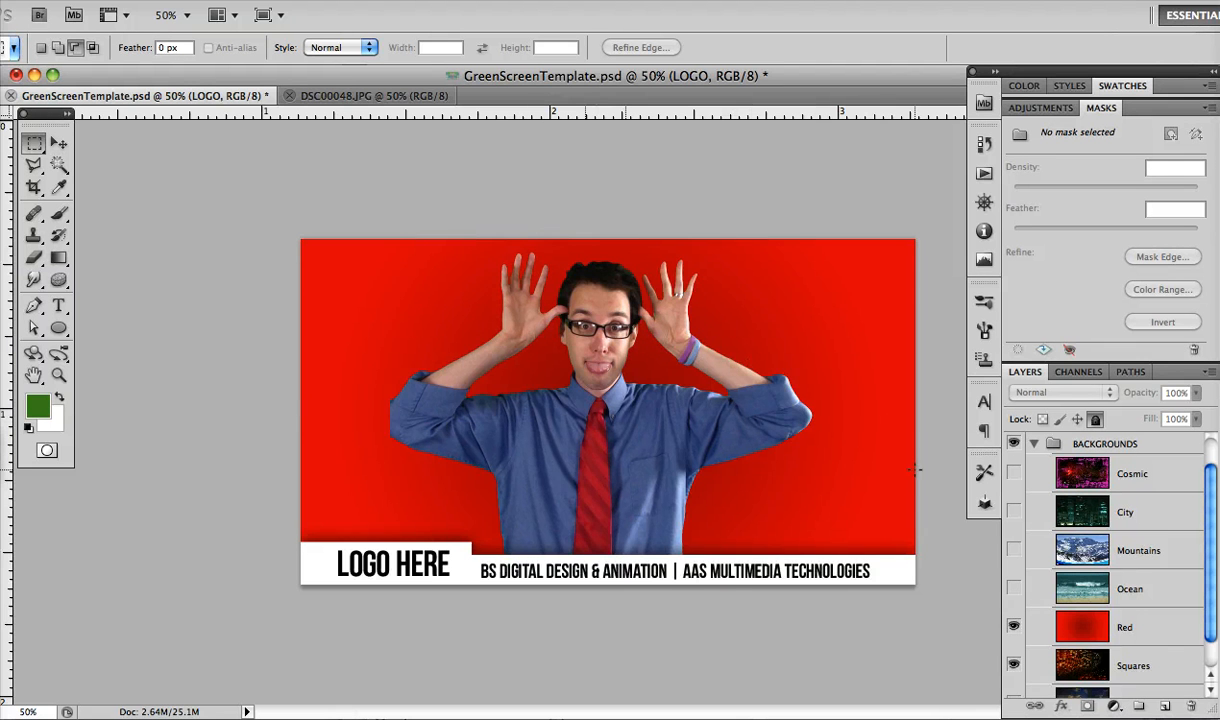
left_click(1013, 627)
scroll(1050, 605, "down", 1)
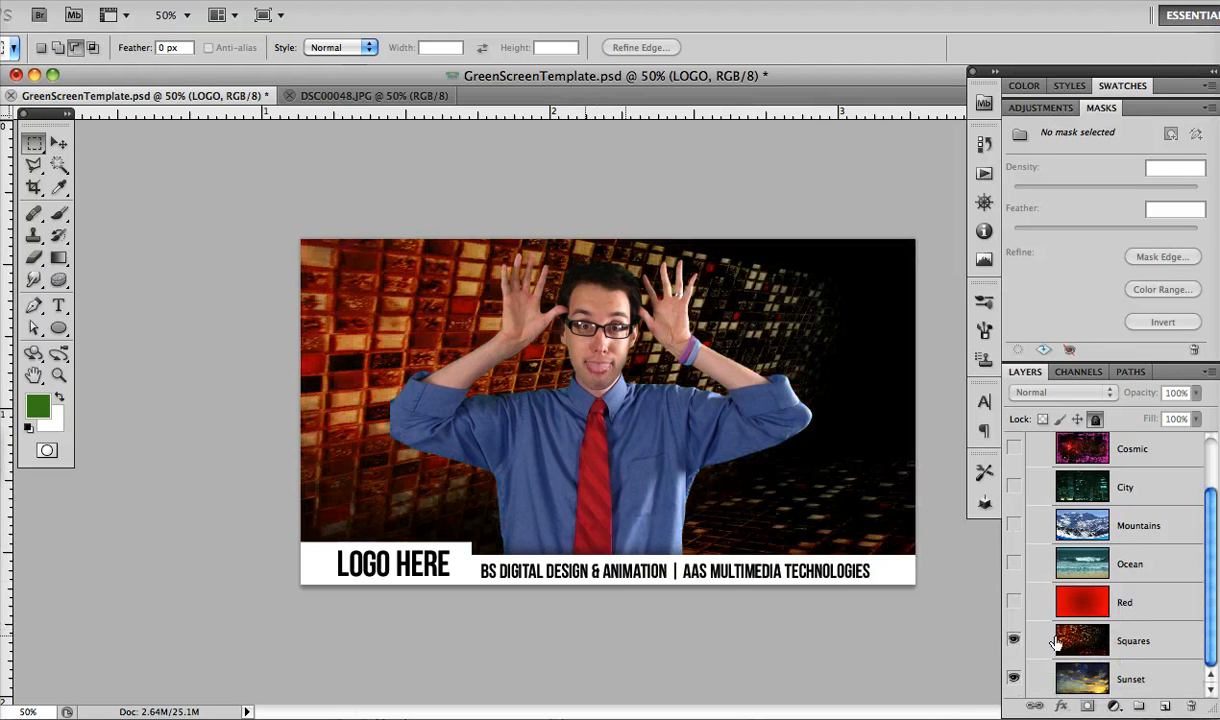
left_click(1014, 640)
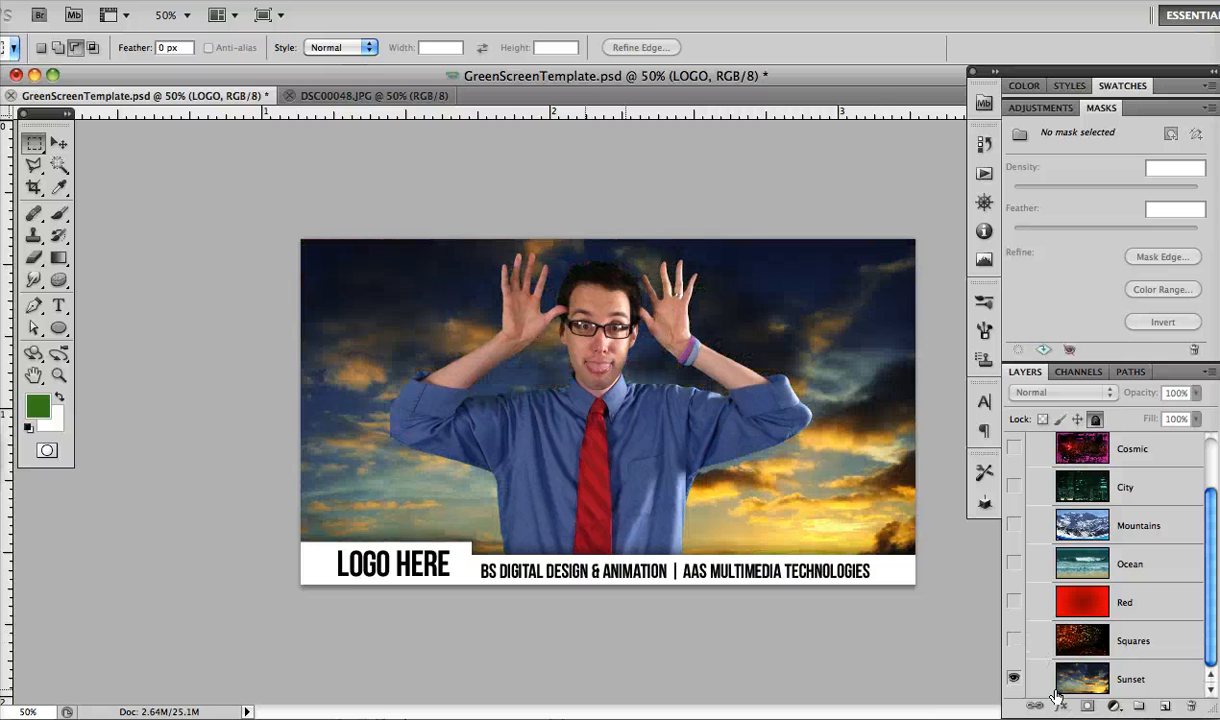
Show the Squares, Red, Ocean, Mountains and City layers again so City is the background, and save the template
left_click(1013, 641)
left_click_drag(1013, 602, 1013, 487)
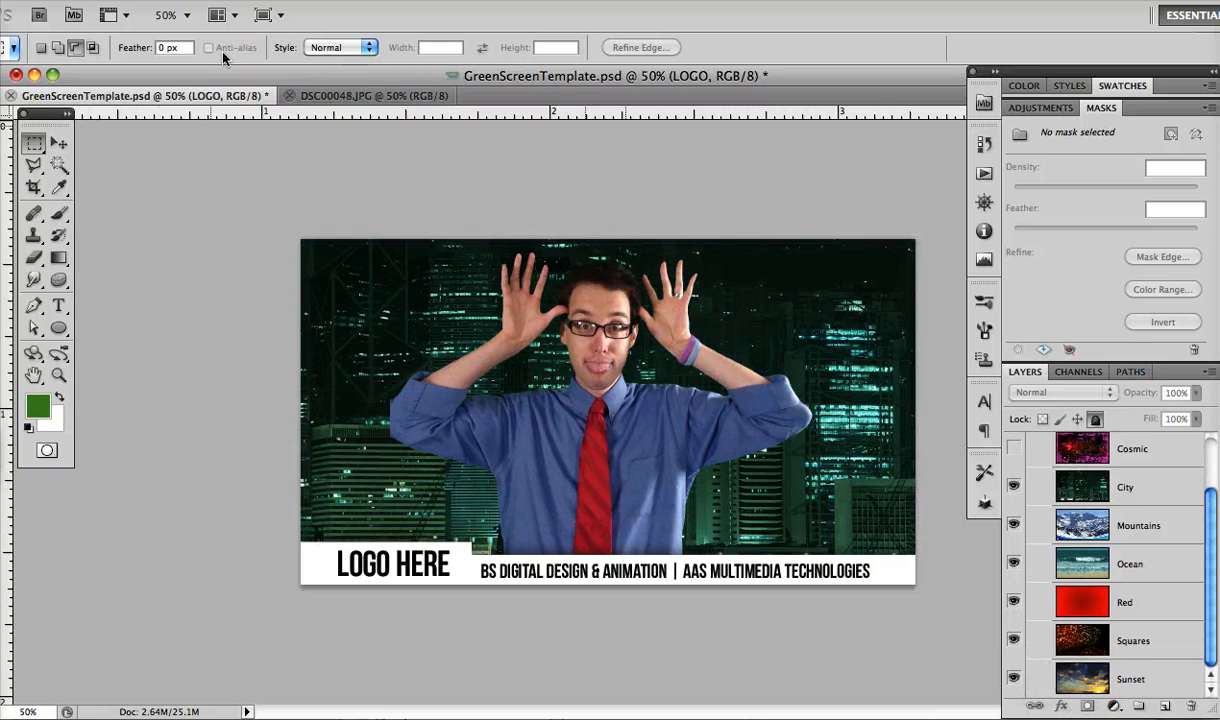
left_click(122, 1)
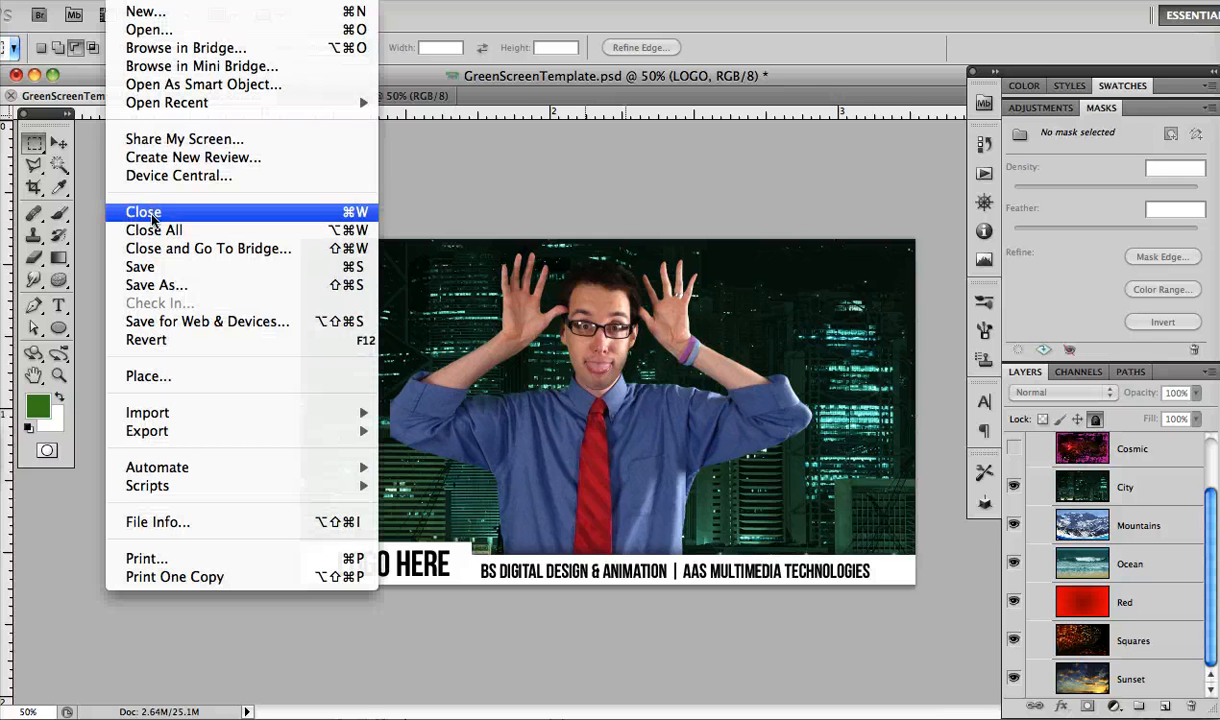
left_click(149, 269)
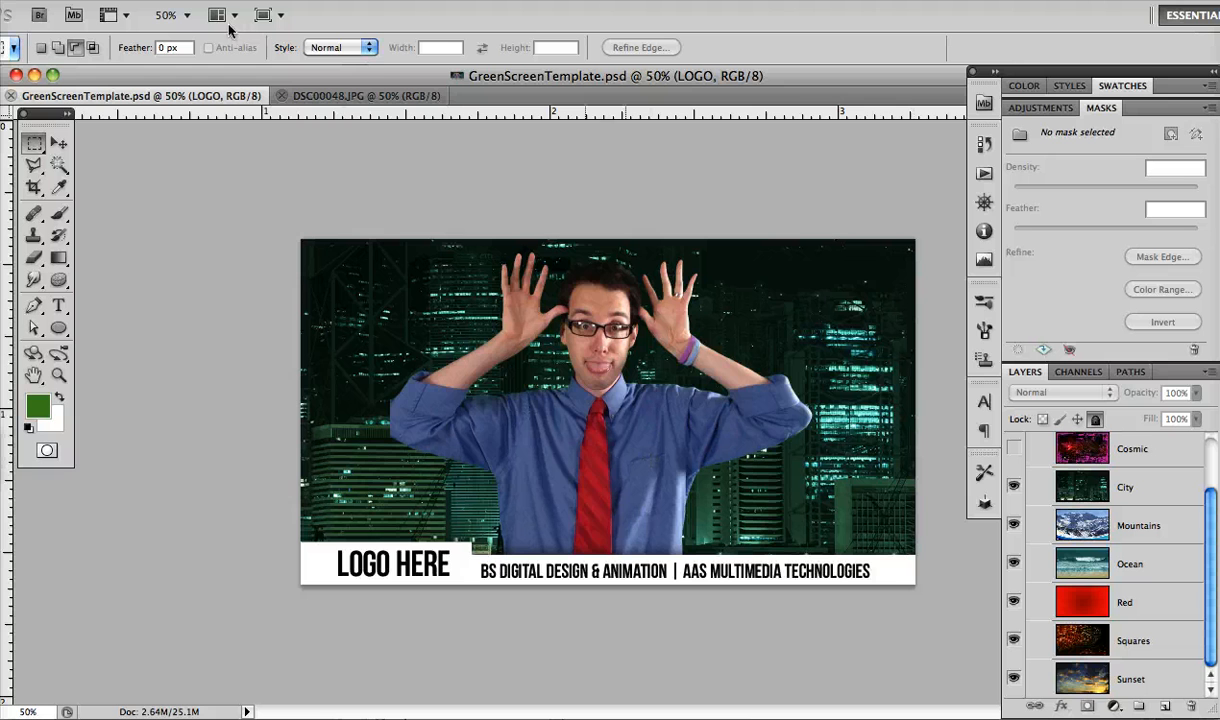
Save a JPEG copy of the composition to the Desktop, using the person's full name as the file name
left_click(122, 2)
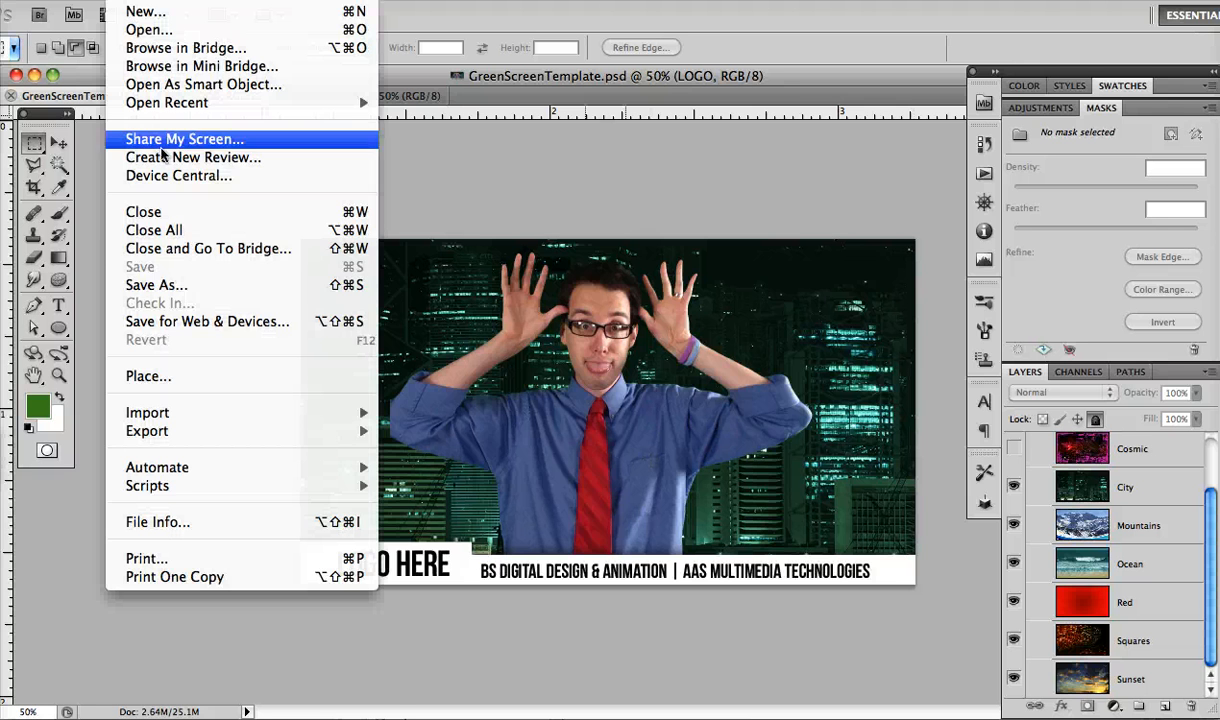
left_click(166, 273)
left_click(757, 399)
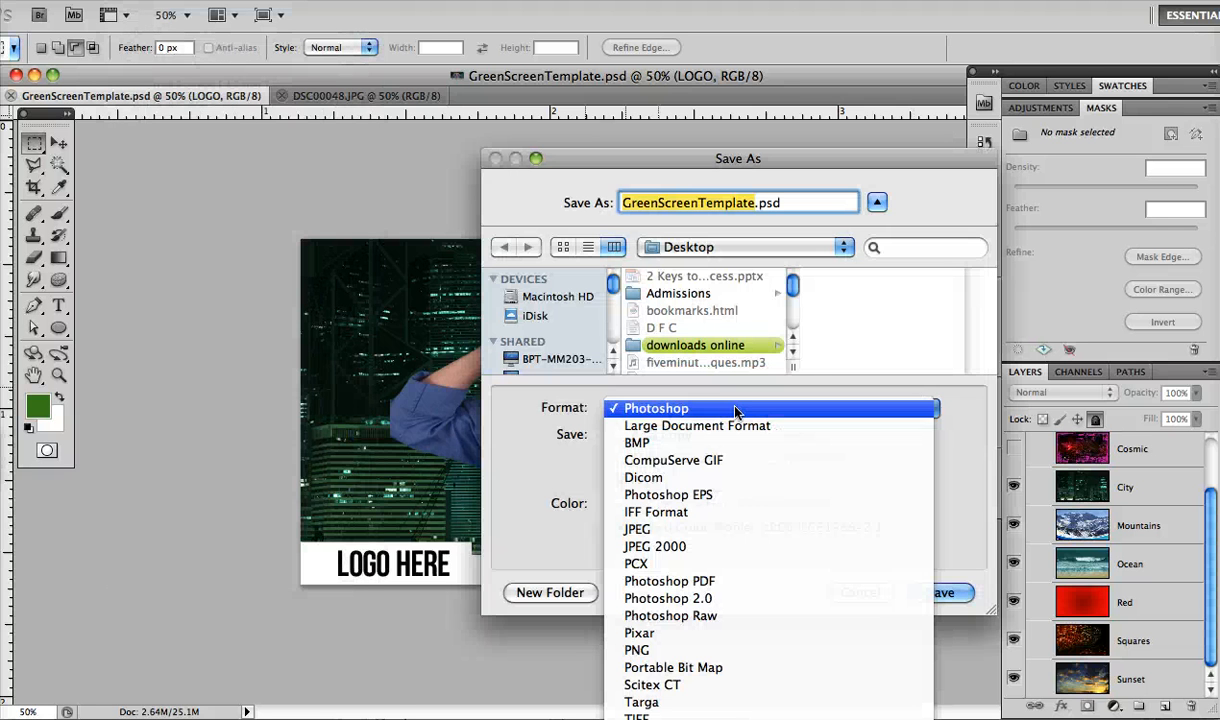
left_click(692, 537)
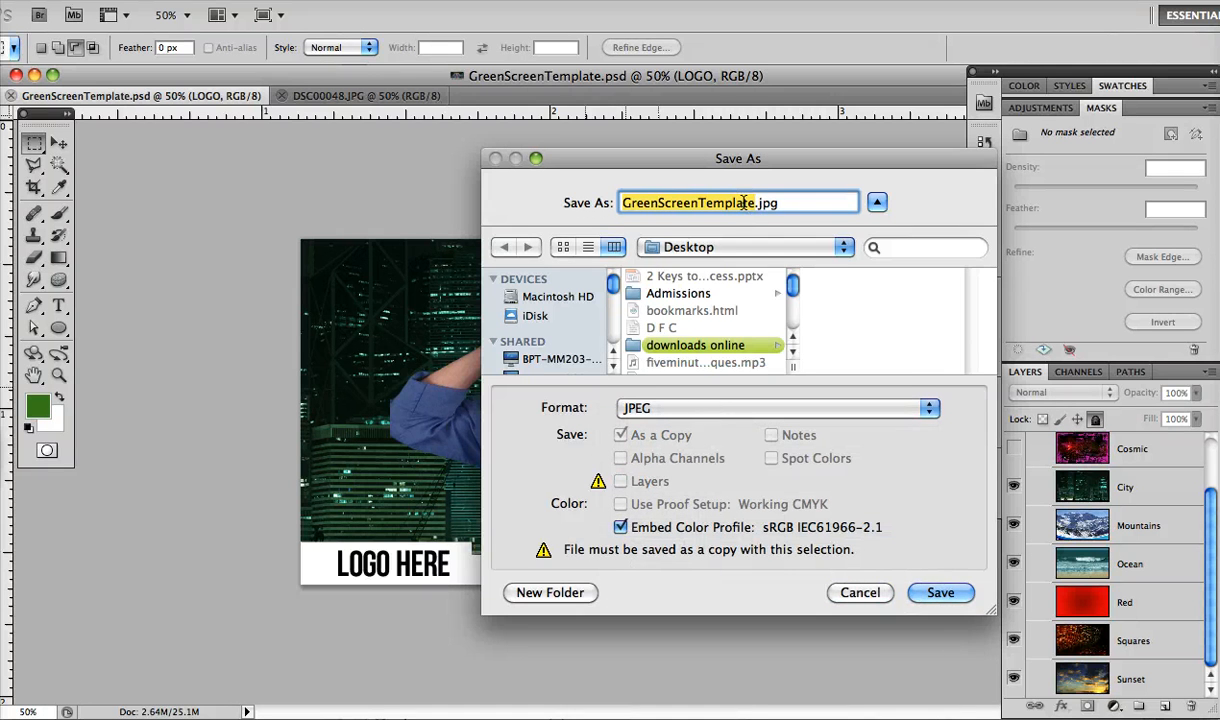
type("S")
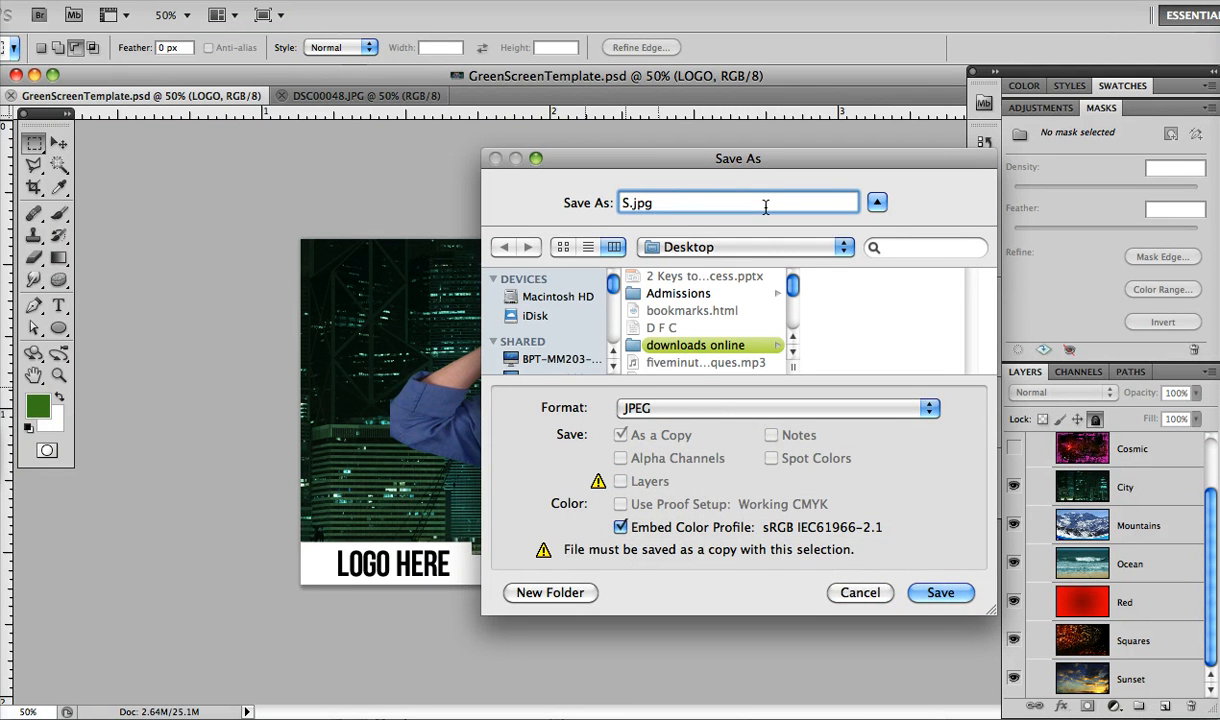
key("BackSpace")
type("JaneDoe")
left_click(944, 596)
left_click(603, 97)
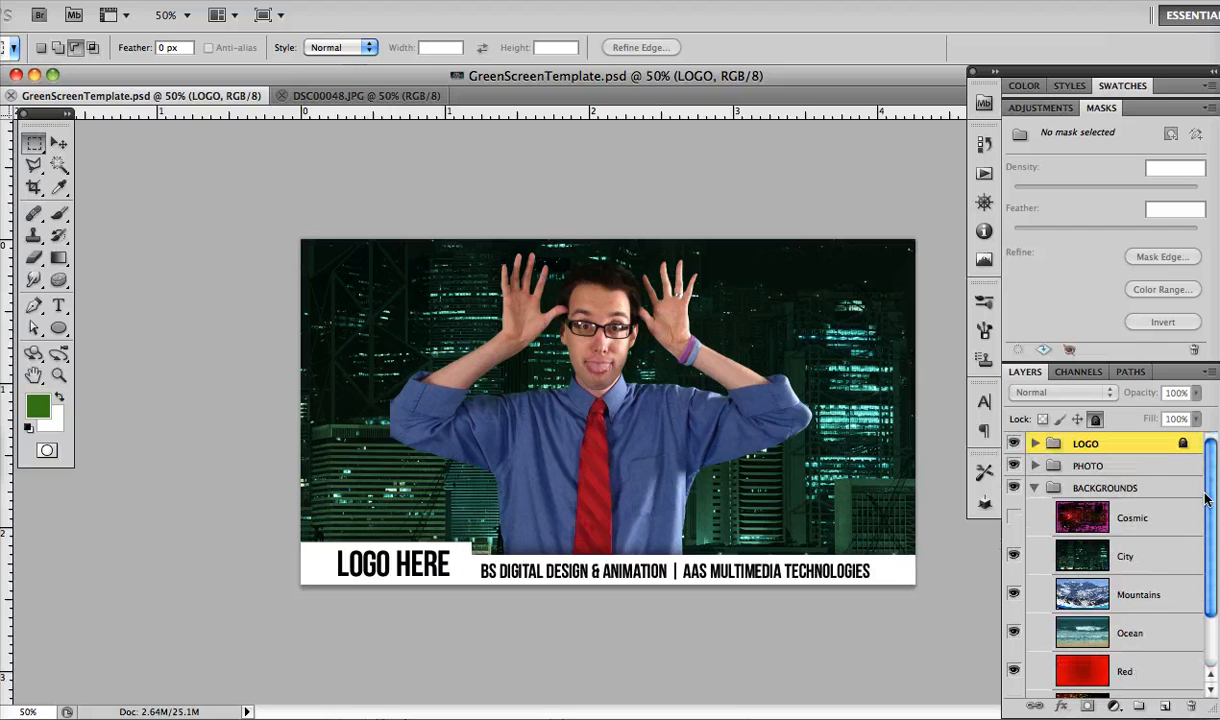
Collapse the BACKGROUNDS group, expand and select the PHOTO group, and hide its photo layer
left_click(1035, 488)
left_click(1036, 467)
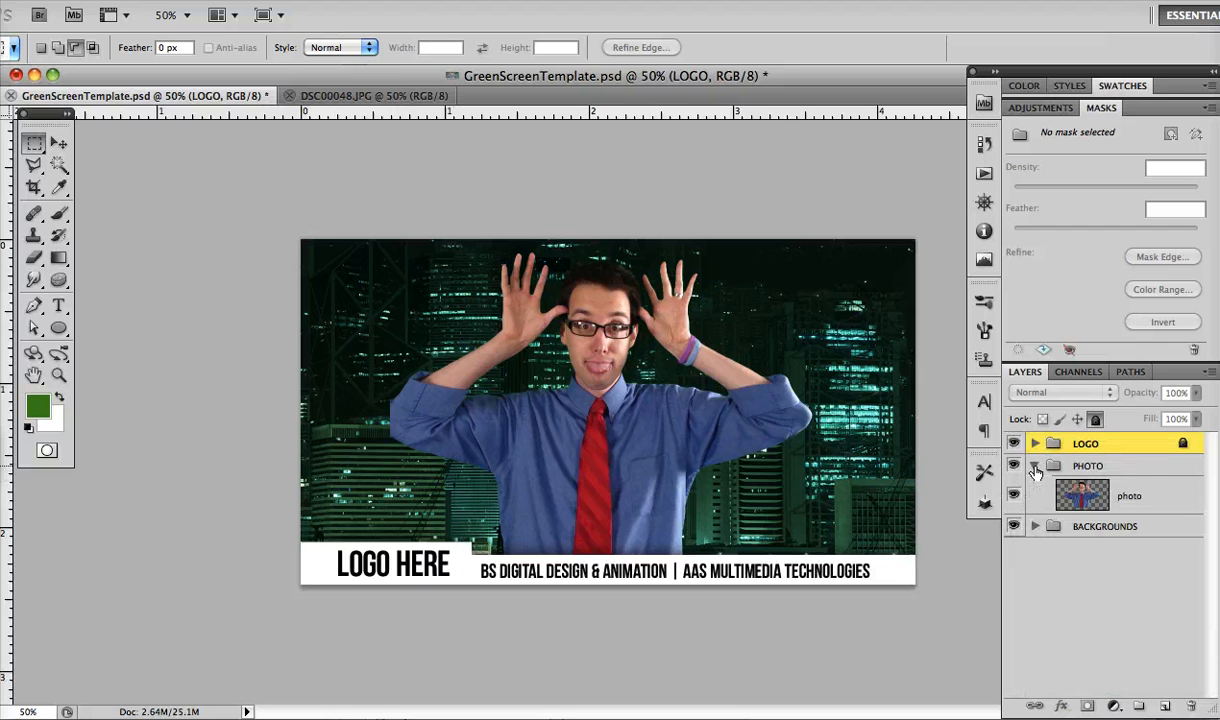
left_click(1086, 466)
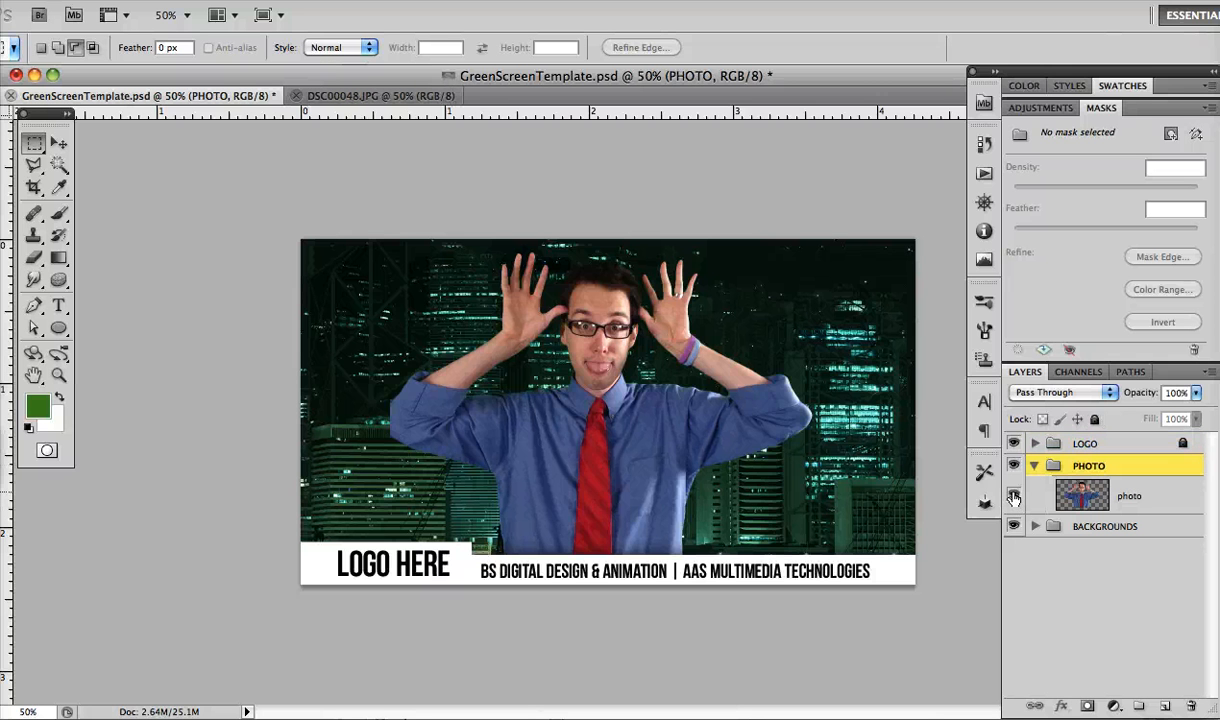
left_click(1014, 496)
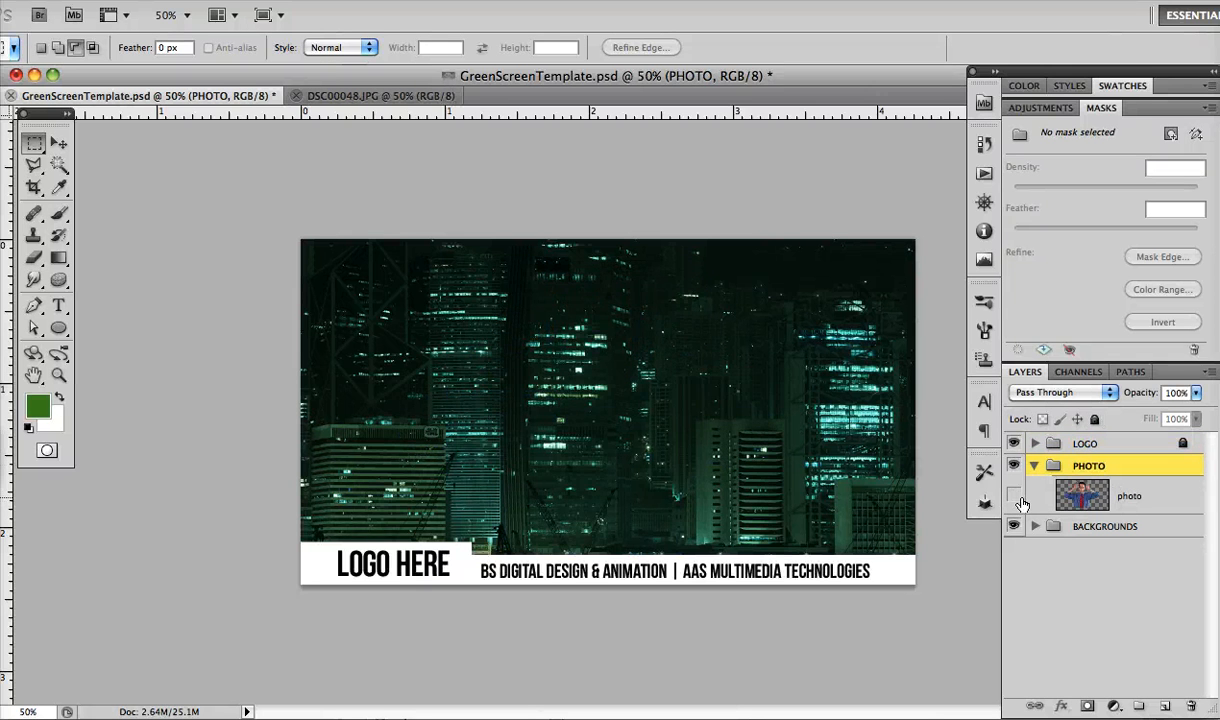